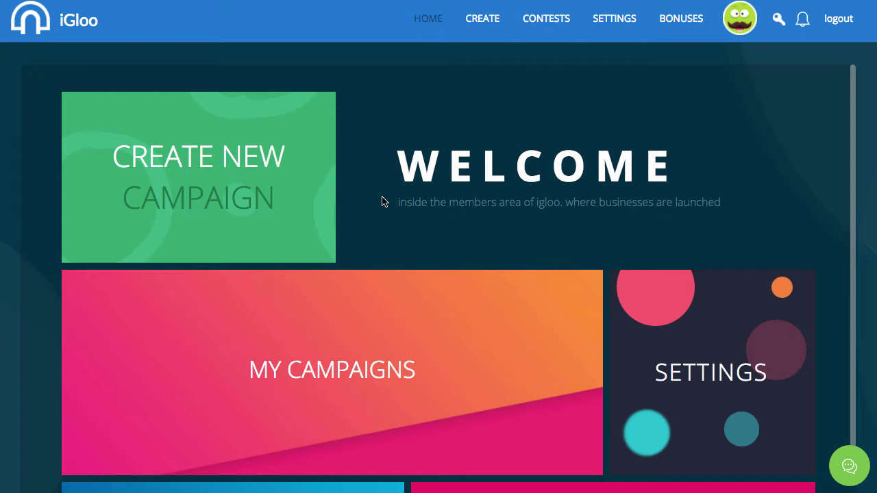
# Step: Scroll through the home dashboard, then go to the SETTINGS integrations page
pyautogui.scroll(-3, 381, 195)
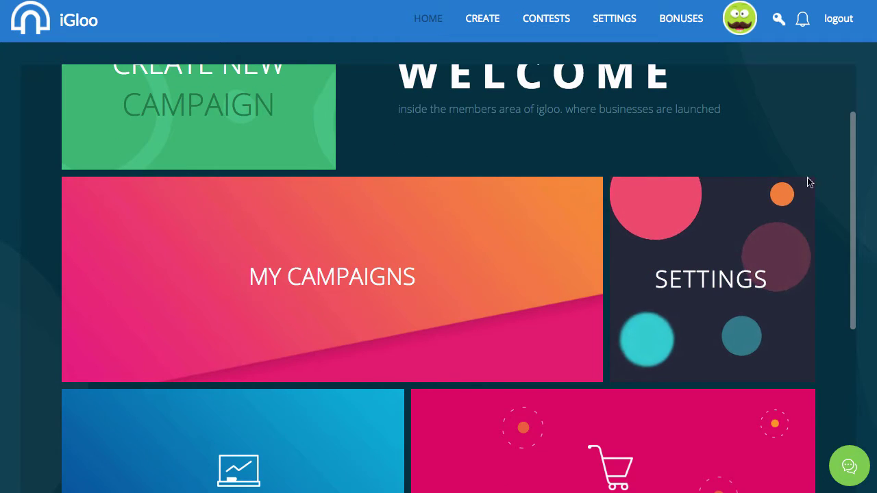
pyautogui.scroll(-2, 834, 170)
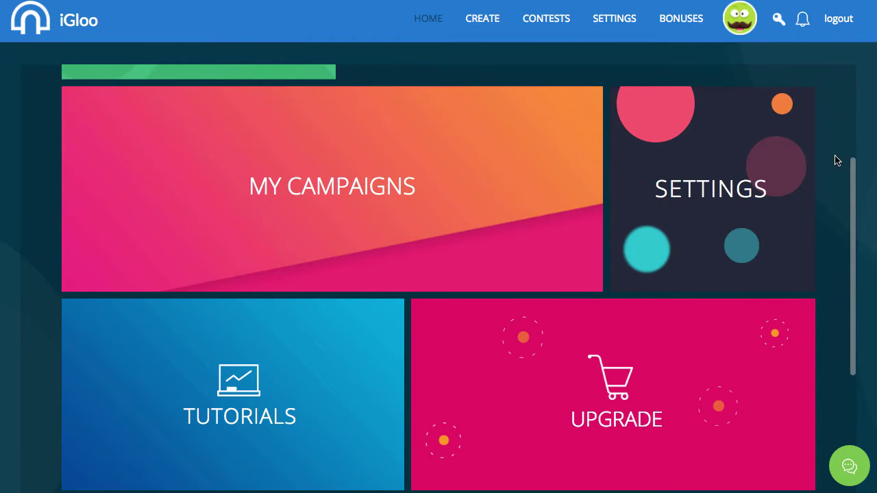
pyautogui.scroll(-1, 835, 161)
pyautogui.scroll(-3, 853, 274)
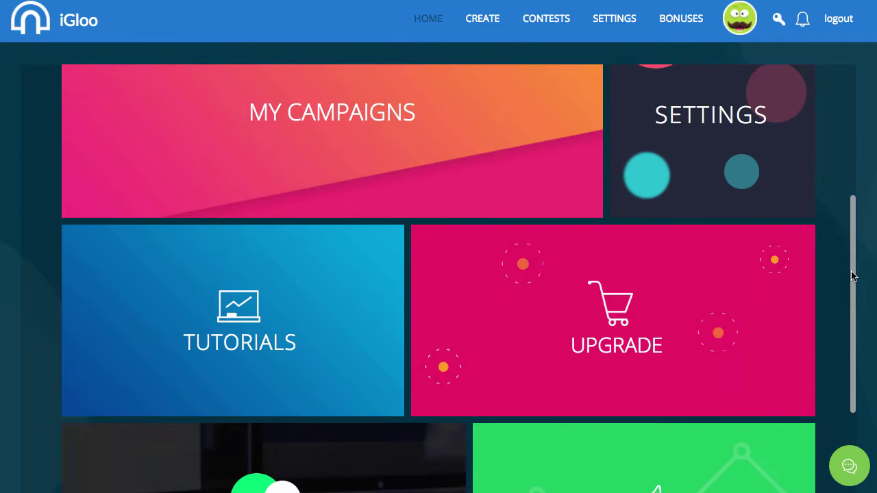
pyautogui.scroll(-1, 852, 274)
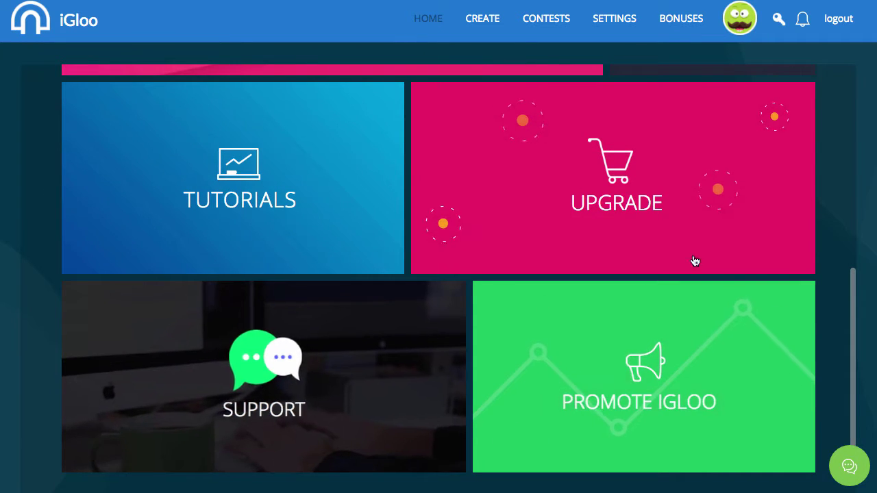
pyautogui.scroll(5, 783, 226)
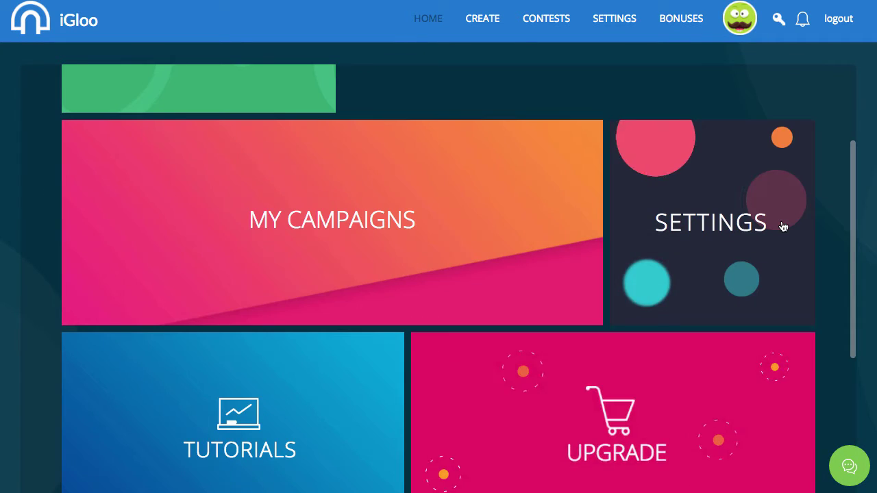
pyautogui.click(730, 230)
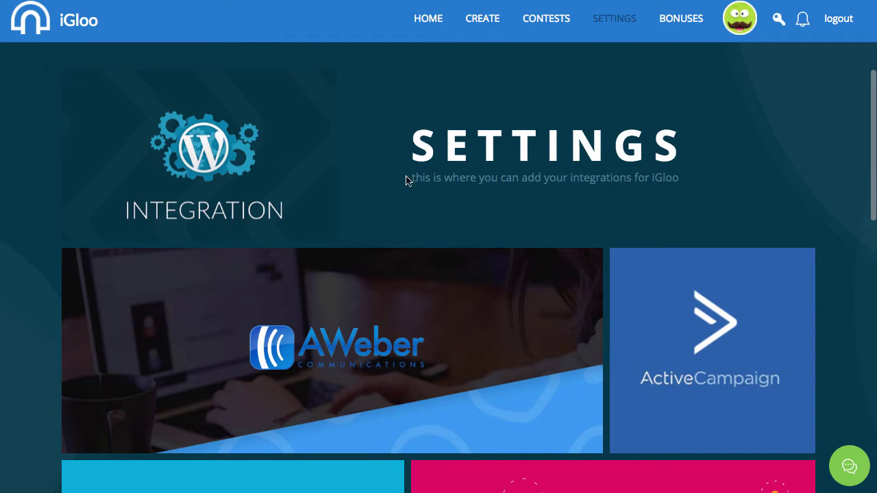
# Step: Review the integrations, autoresponder accounts and WordPress domains, then go back HOME
pyautogui.scroll(-3, 822, 265)
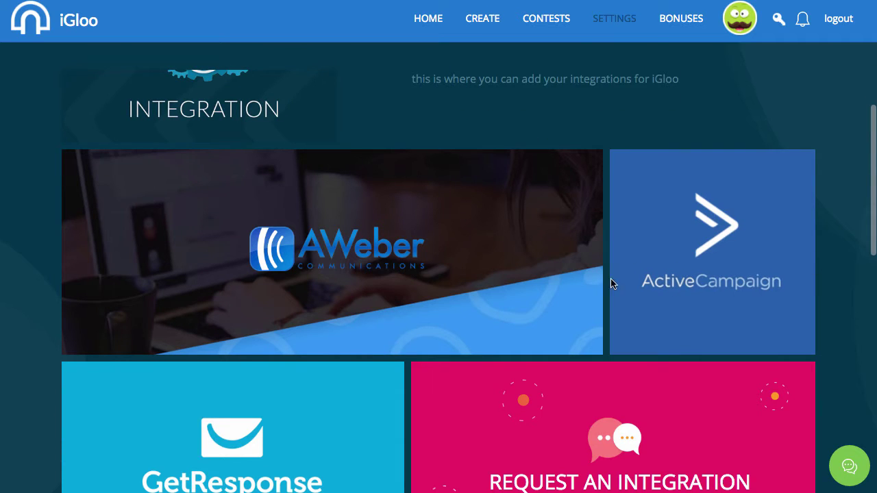
pyautogui.scroll(-2, 736, 294)
pyautogui.scroll(-10, 356, 336)
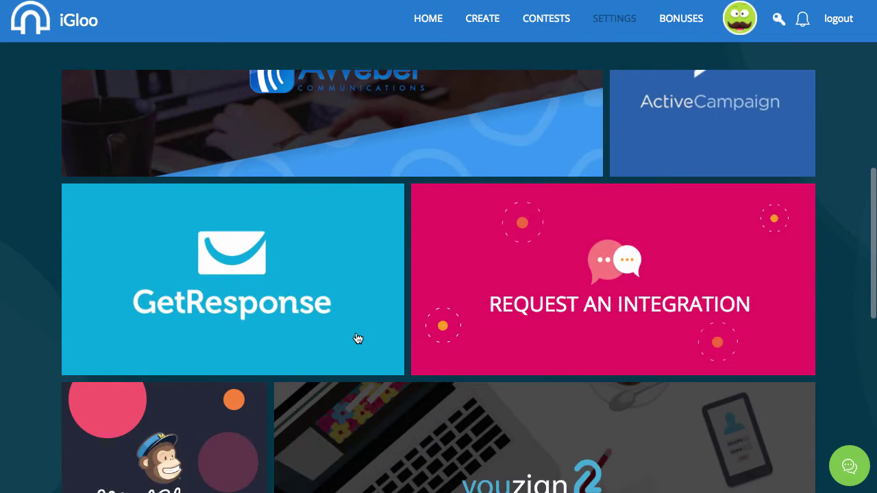
pyautogui.scroll(1, 188, 226)
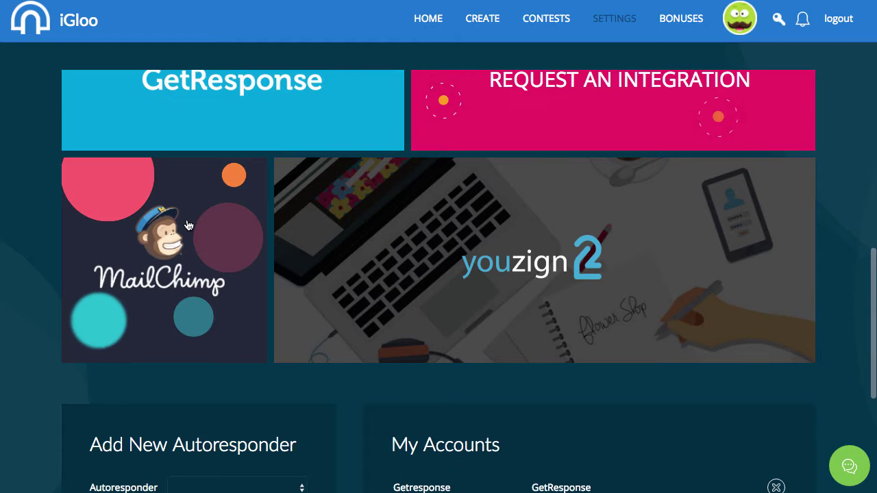
pyautogui.scroll(10, 189, 225)
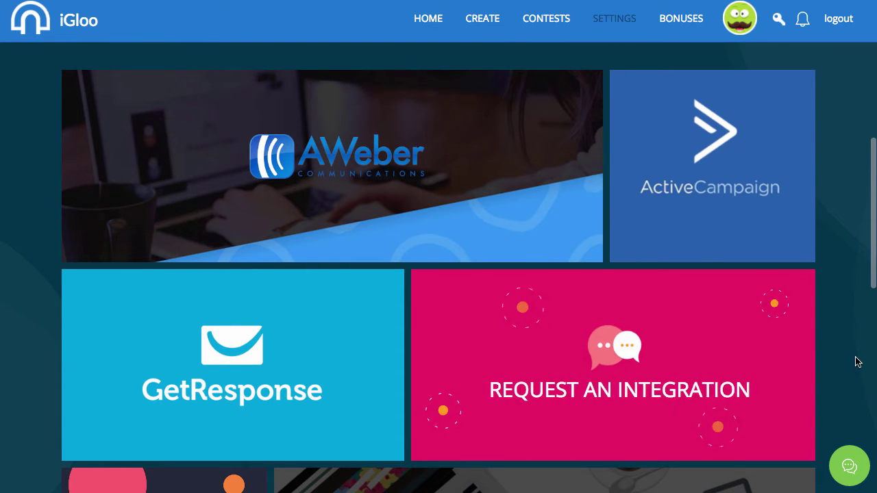
pyautogui.scroll(2, 858, 362)
pyautogui.scroll(3, 858, 362)
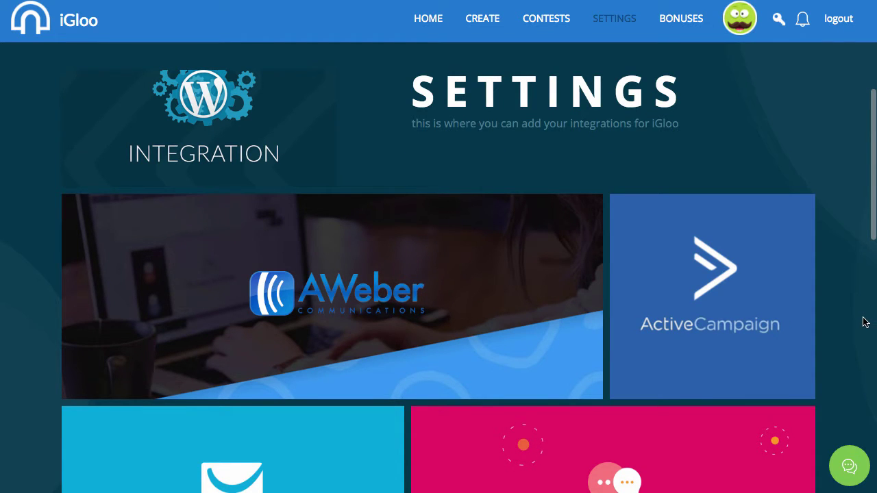
pyautogui.scroll(-2, 851, 311)
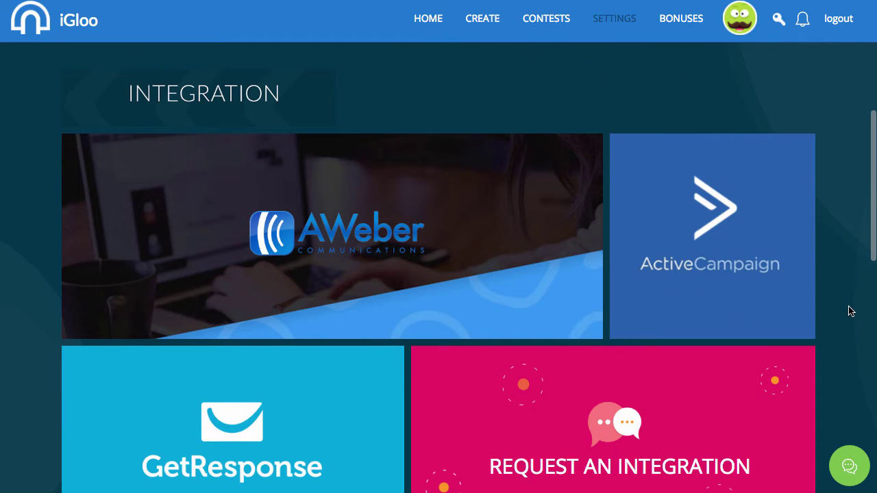
pyautogui.scroll(-1, 850, 311)
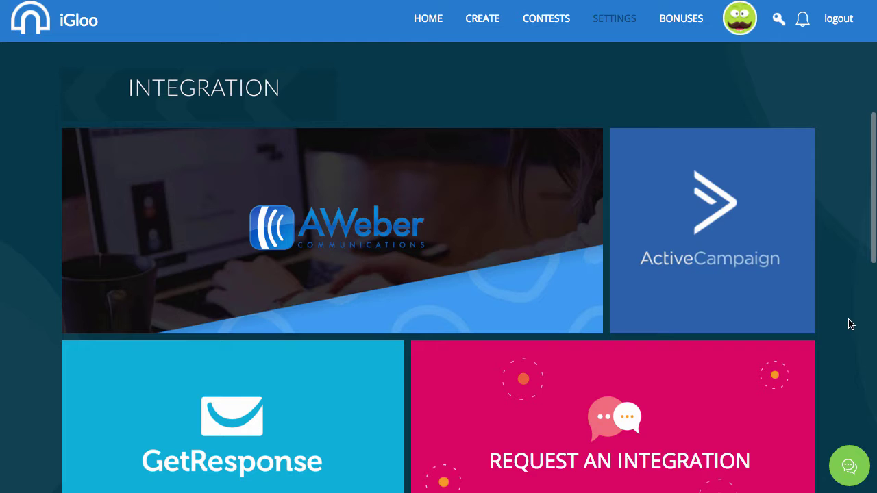
pyautogui.scroll(-7, 849, 322)
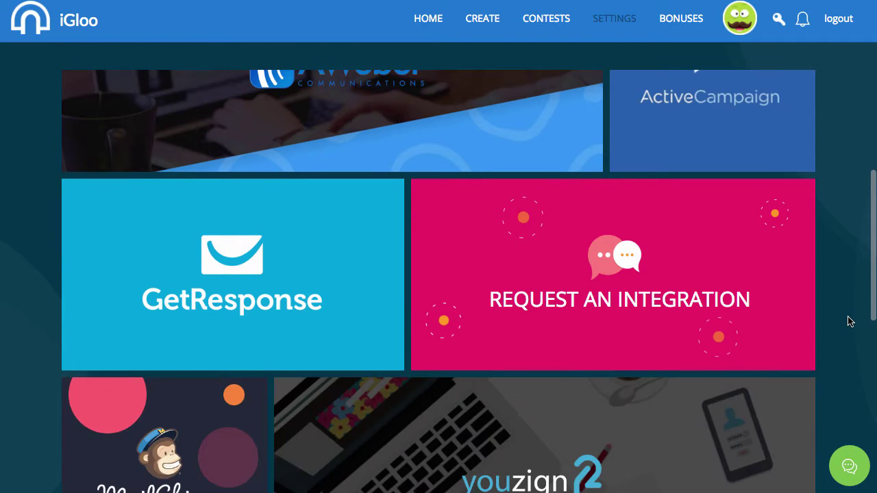
pyautogui.scroll(-2, 849, 320)
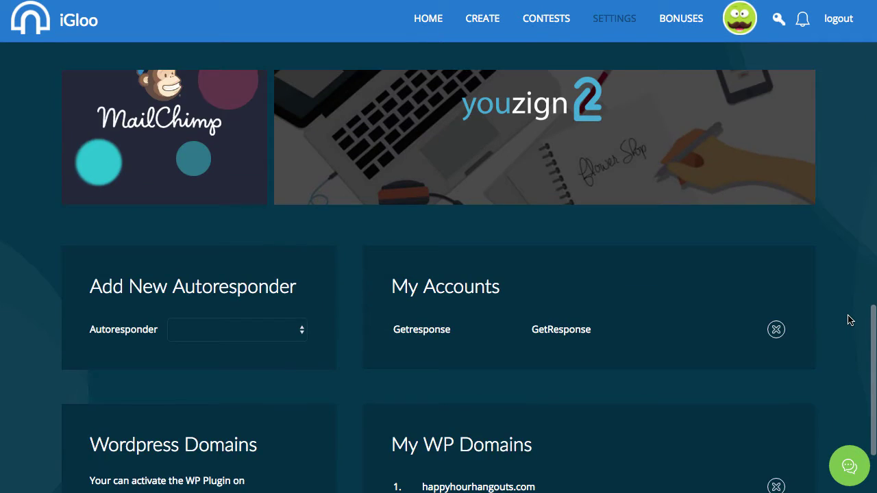
pyautogui.scroll(-1, 177, 381)
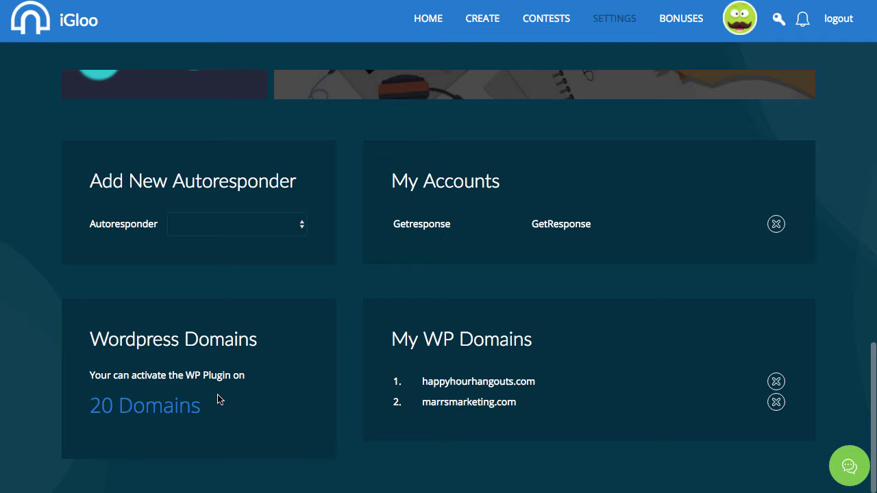
pyautogui.scroll(5, 240, 374)
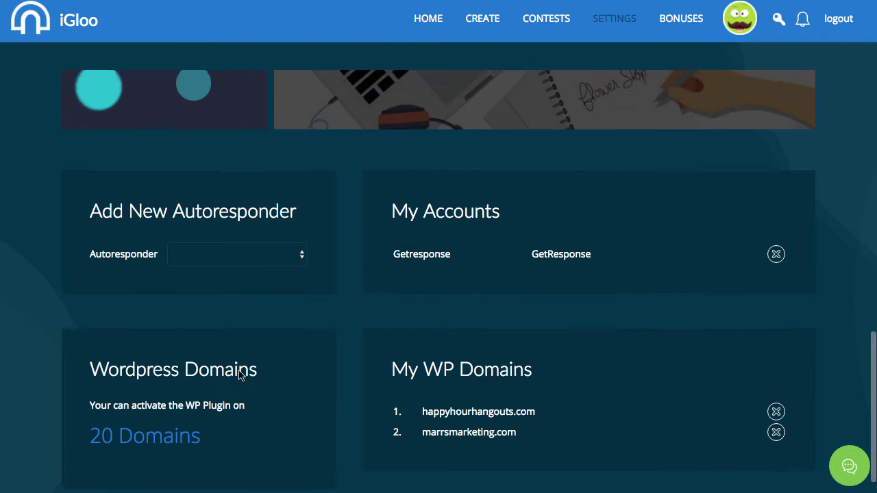
pyautogui.scroll(3, 320, 428)
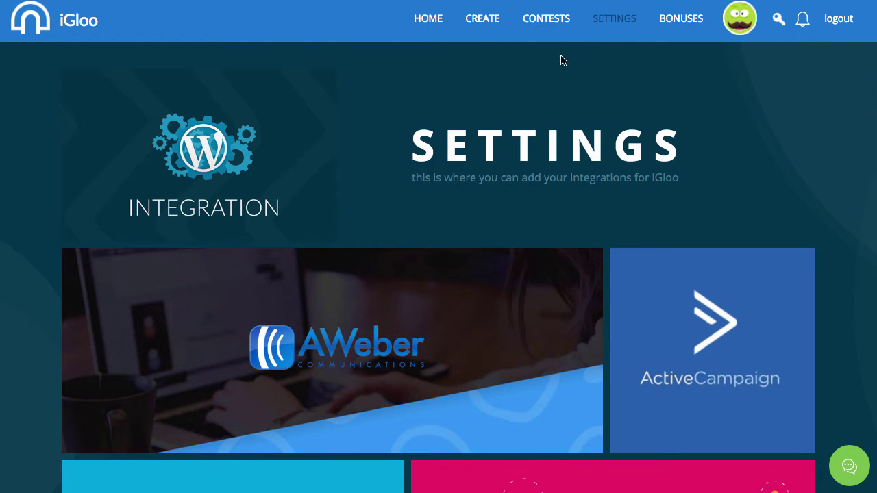
pyautogui.click(438, 25)
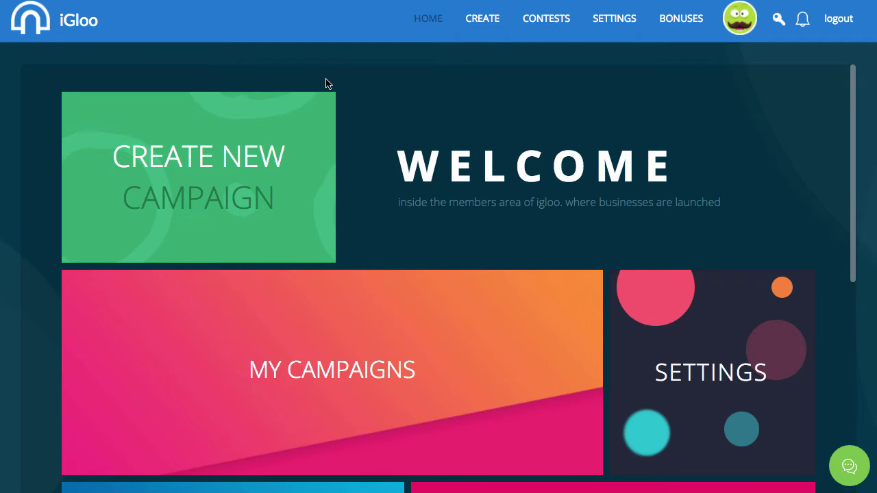
# Step: From My Campaigns, create a new campaign named 'Marrs Marketing Demo'
pyautogui.click(377, 363)
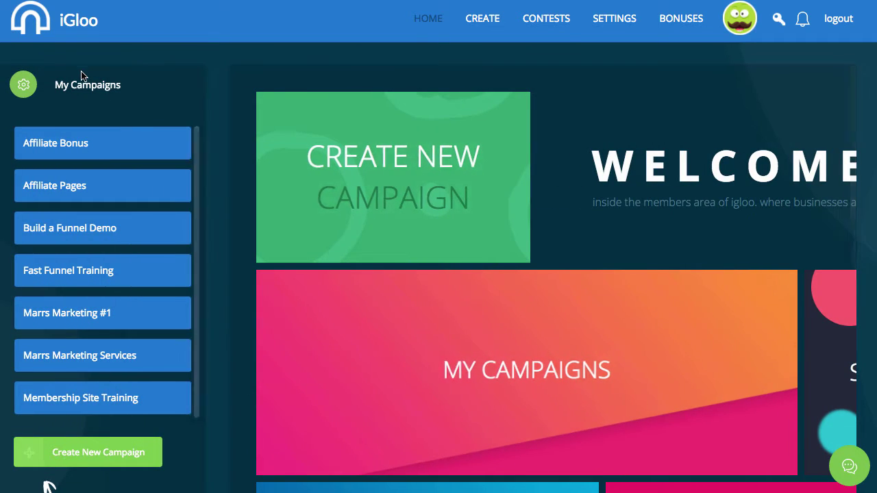
pyautogui.moveTo(81, 144)
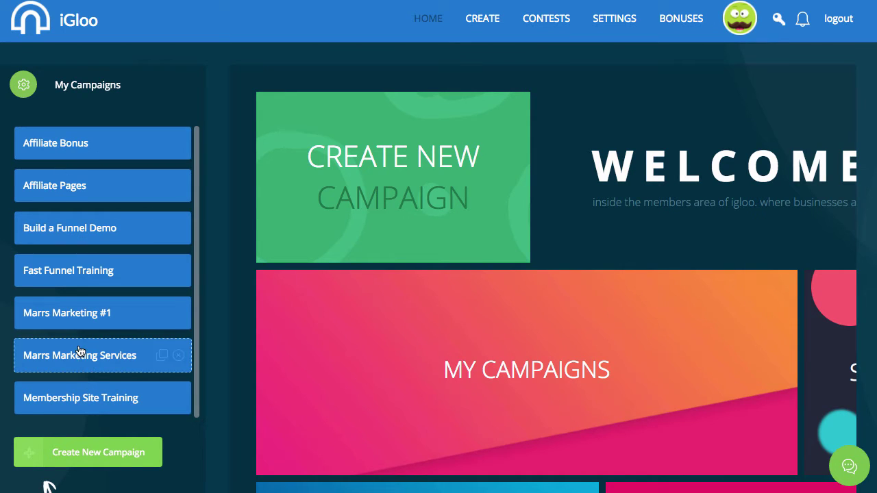
pyautogui.scroll(-1, 78, 353)
pyautogui.click(83, 430)
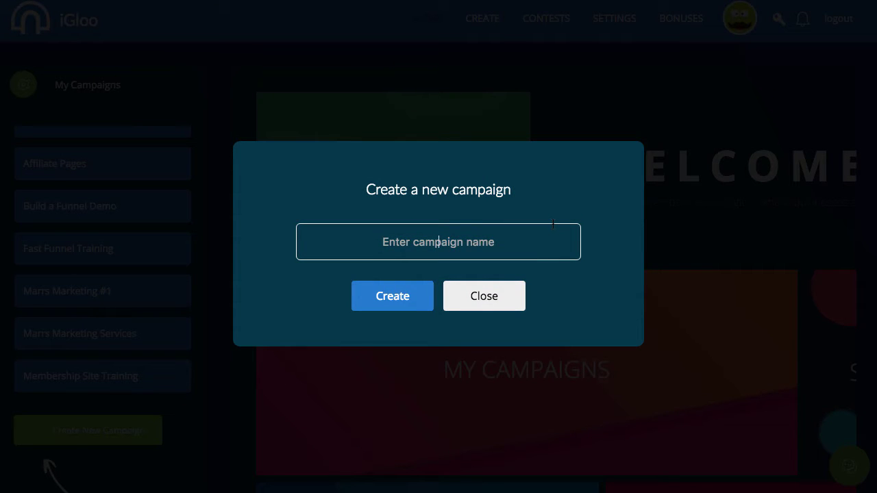
pyautogui.write('Marrs Marketing Demo')
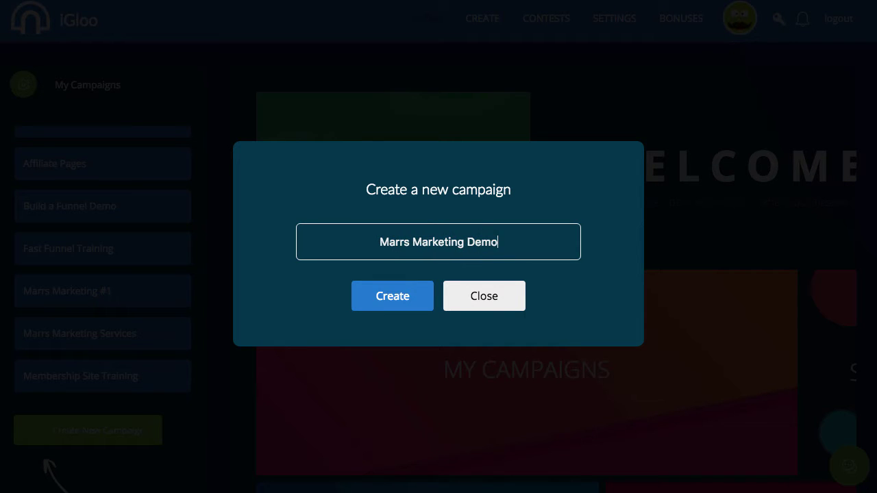
pyautogui.click(402, 296)
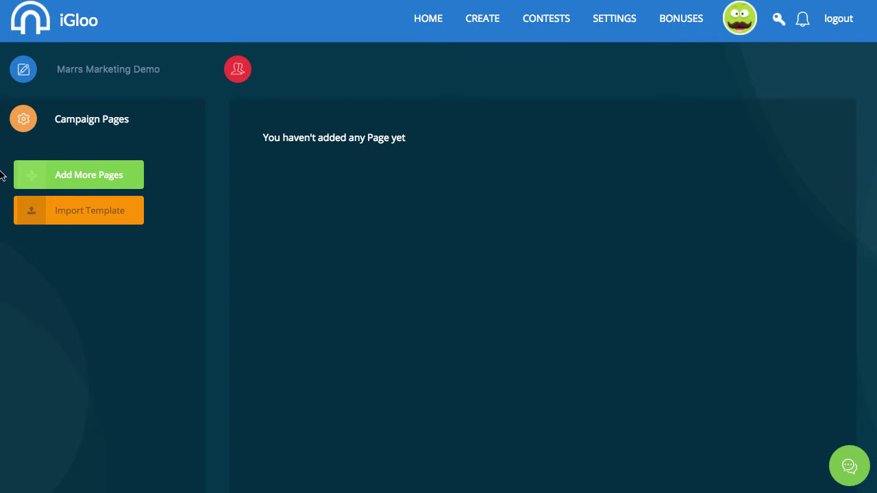
# Step: Add a page using the first optin template, the Logospot 'Top 10 Secrets' popup
pyautogui.click(69, 180)
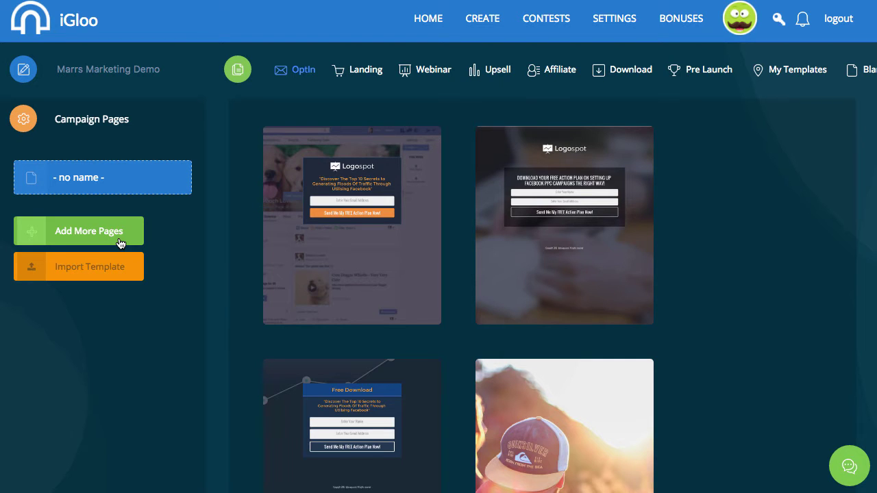
pyautogui.scroll(-2, 815, 354)
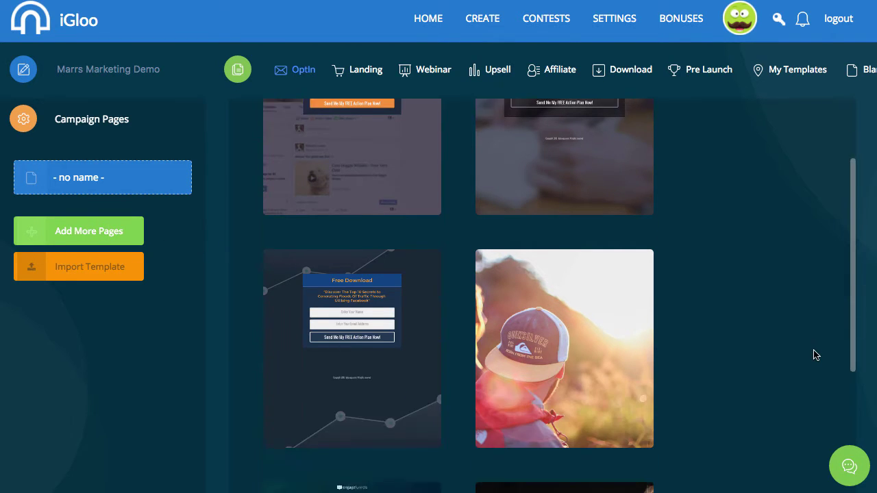
pyautogui.scroll(-4, 734, 191)
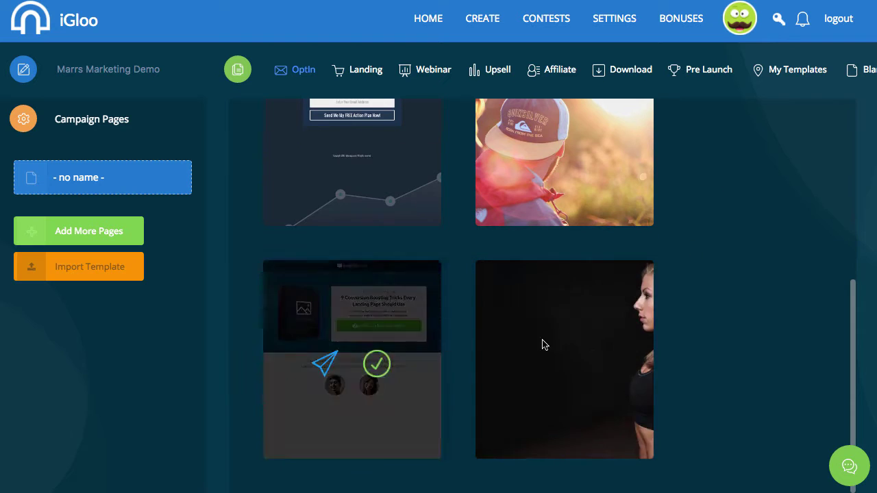
pyautogui.scroll(6, 749, 284)
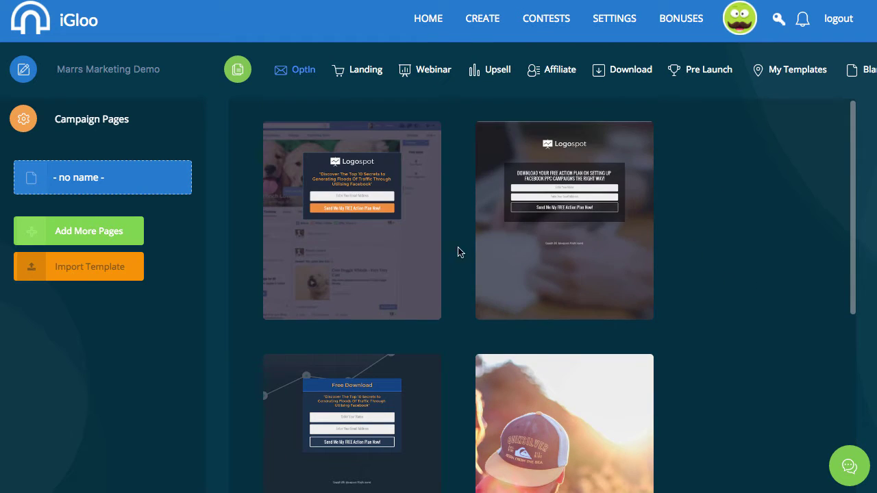
pyautogui.moveTo(320, 231)
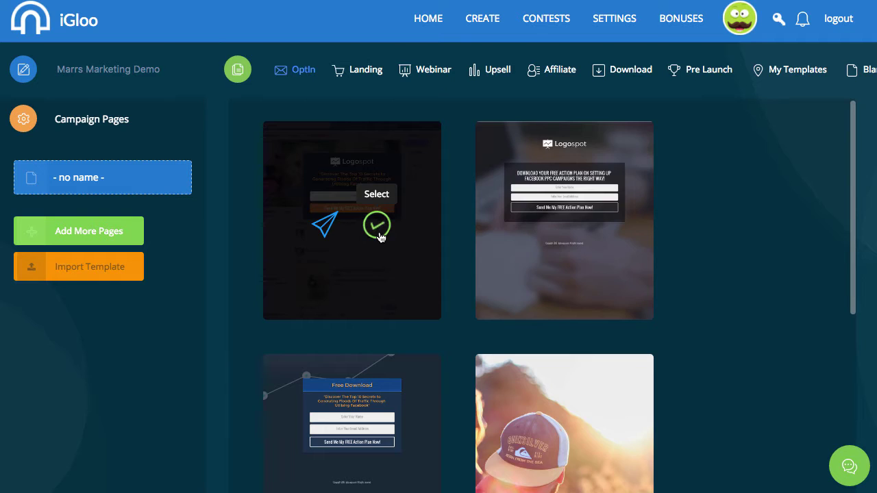
pyautogui.click(377, 226)
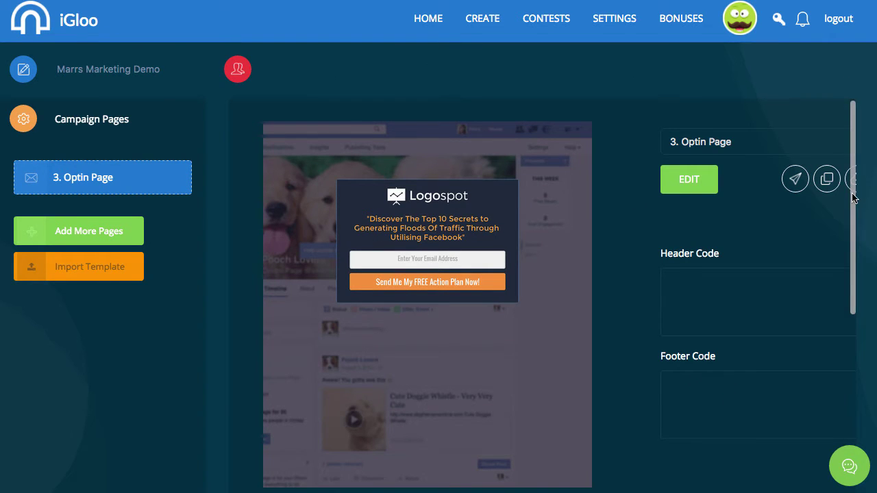
pyautogui.scroll(-1, 847, 270)
# Step: Rename the optin page to 'Optin' and start adding a second page
pyautogui.scroll(2, 863, 179)
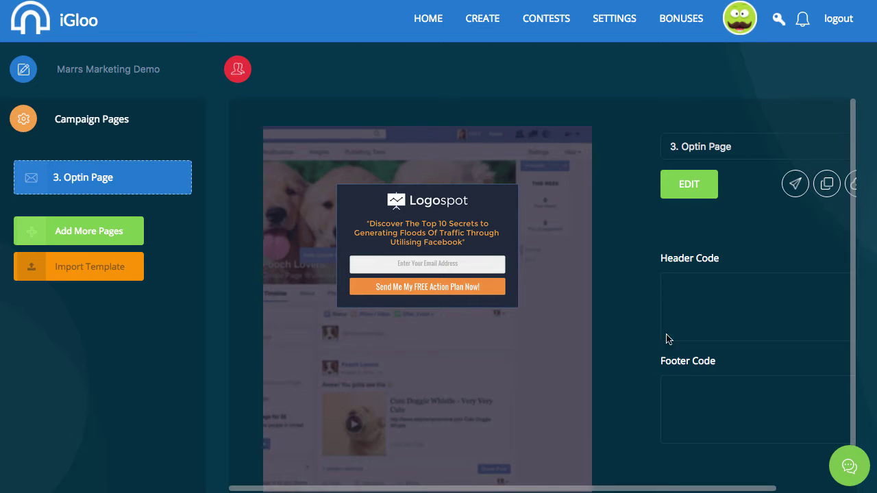
pyautogui.moveTo(576, 478); pyautogui.dragTo(818, 488)
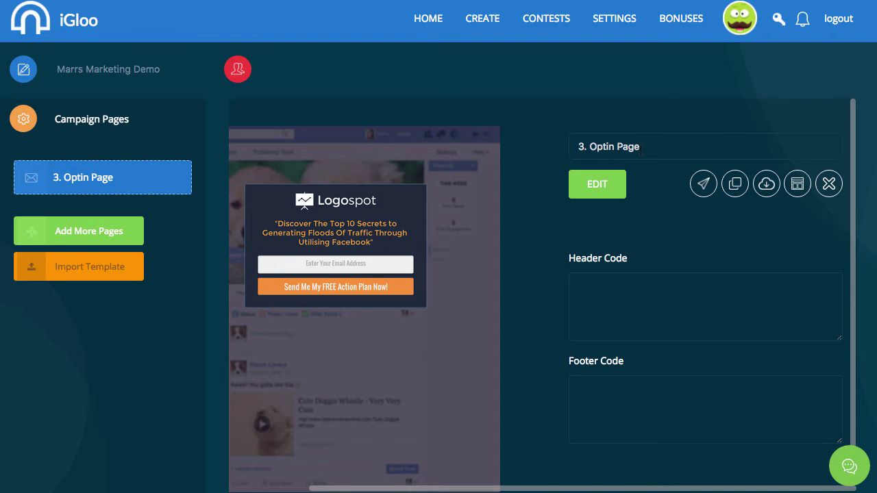
pyautogui.moveTo(640, 147); pyautogui.dragTo(584, 147)
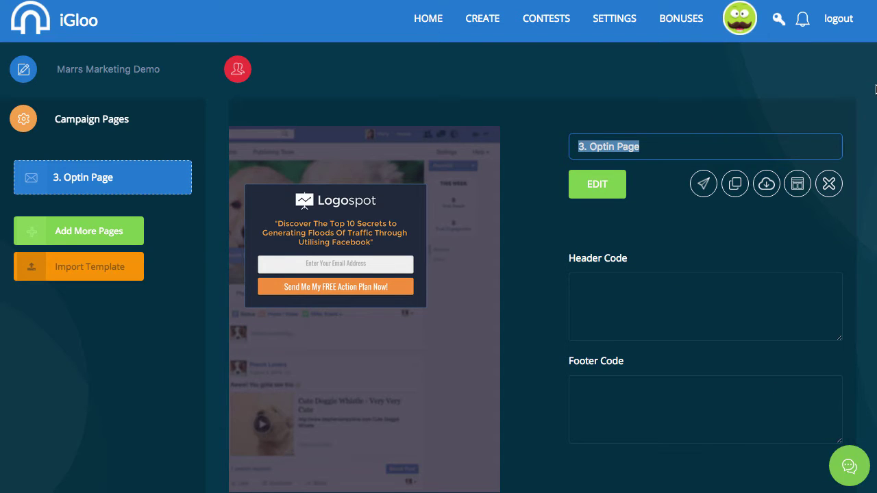
pyautogui.write('Optin')
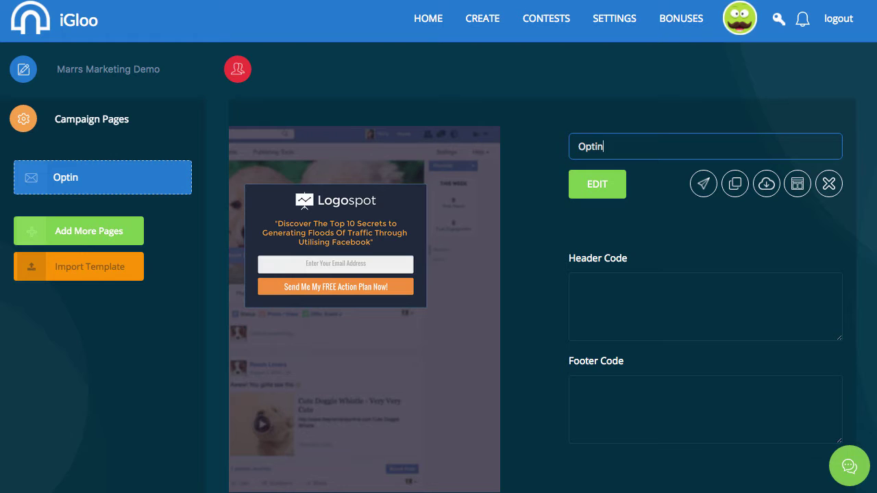
pyautogui.click(637, 313)
pyautogui.click(638, 378)
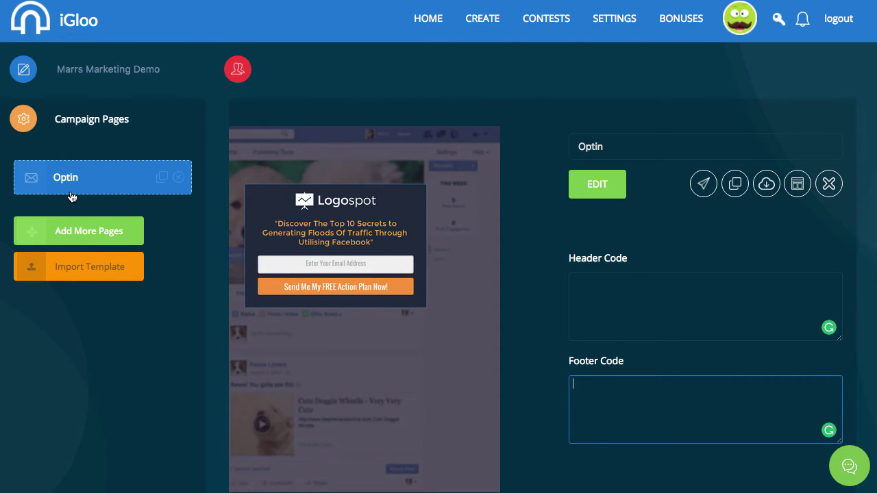
pyautogui.click(51, 232)
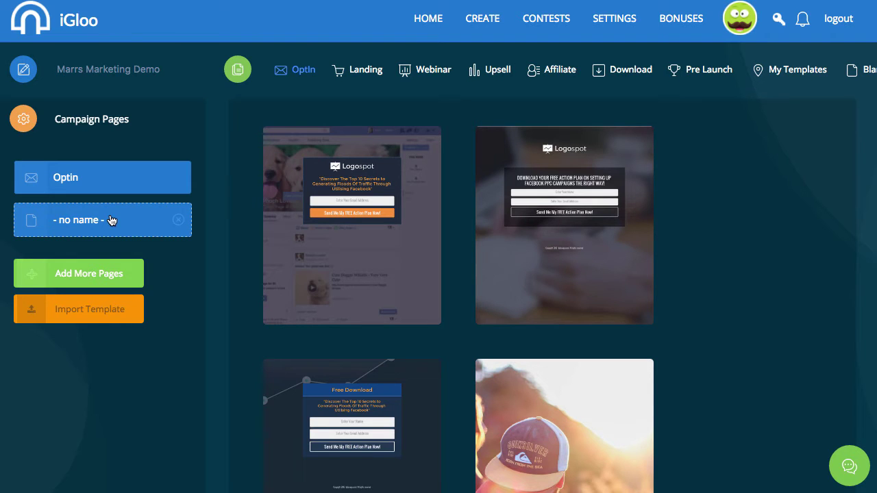
# Step: Build the second page from the Pro Video Resources (MotionElements) landing template
pyautogui.click(363, 76)
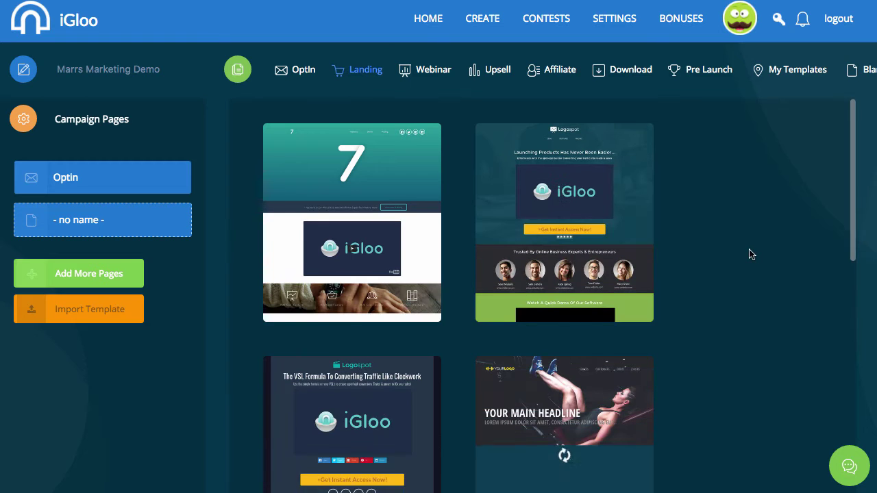
pyautogui.scroll(-3, 751, 254)
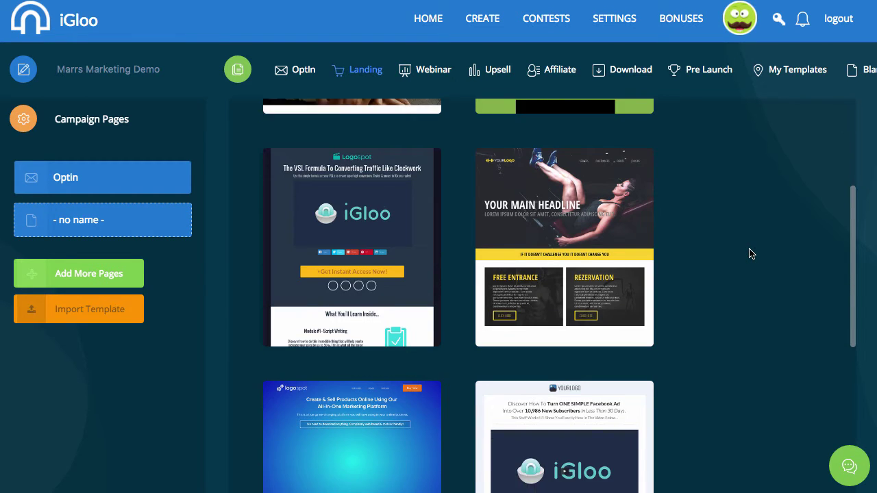
pyautogui.scroll(-3, 751, 255)
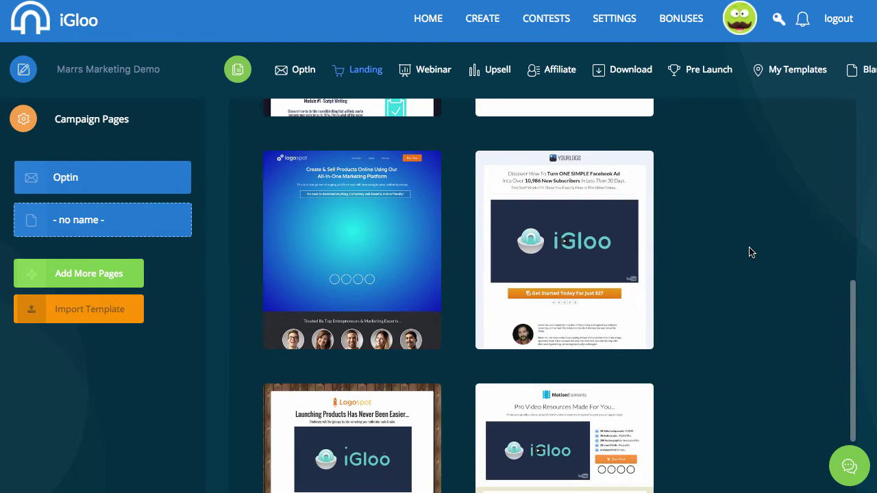
pyautogui.moveTo(411, 176)
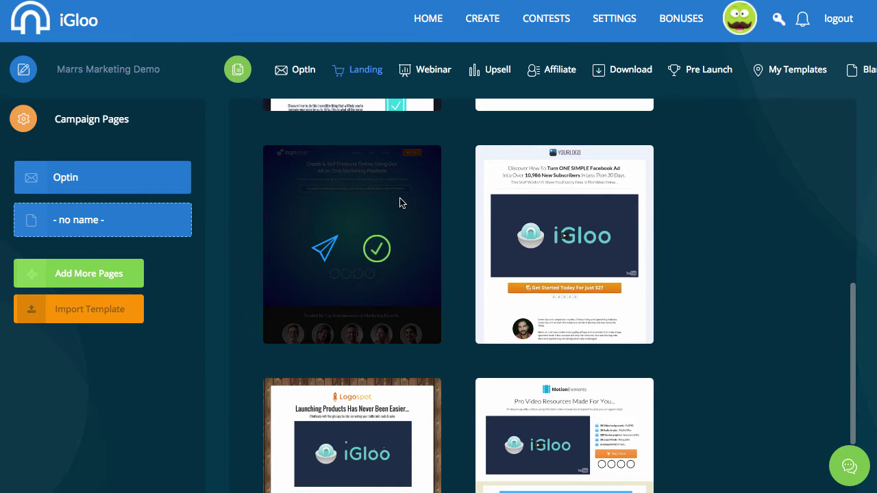
pyautogui.scroll(-2, 403, 205)
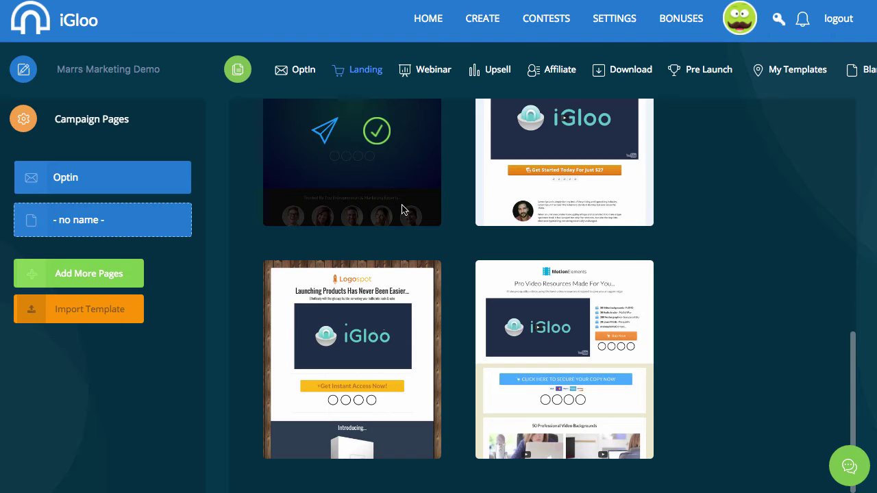
pyautogui.moveTo(539, 364)
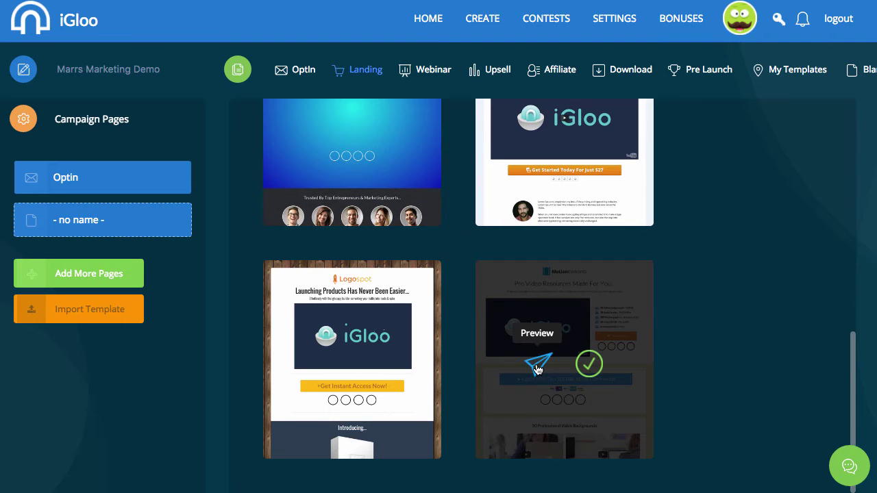
pyautogui.click(591, 367)
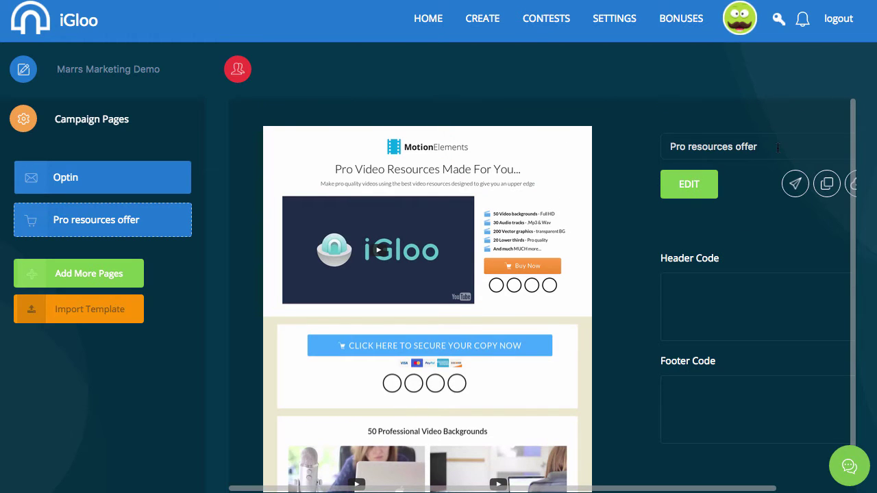
# Step: Rename the 'Pro resources offer' page to 'Sales Page' and return to the Optin page
pyautogui.moveTo(779, 147); pyautogui.dragTo(661, 147)
pyautogui.write('Sales')
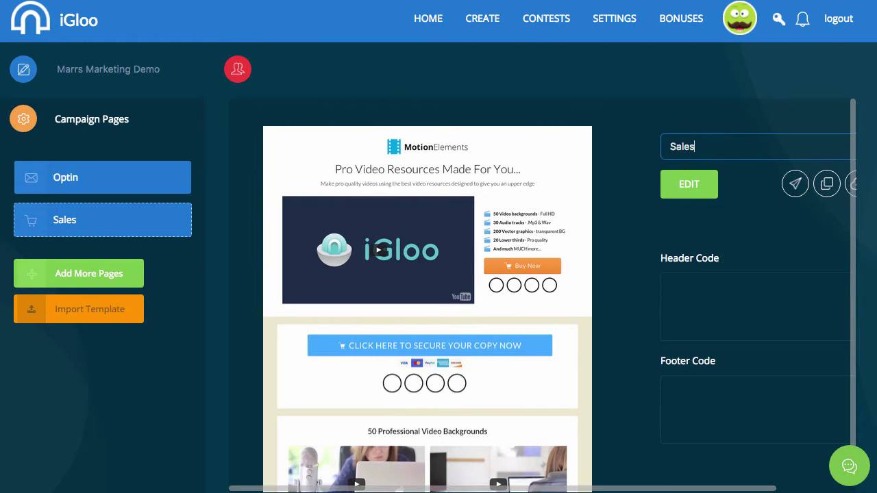
pyautogui.write(' Page')
pyautogui.click(94, 184)
# Step: In the Optin page editor, swap the Logospot logo for the Marrs Marketing logo
pyautogui.click(691, 189)
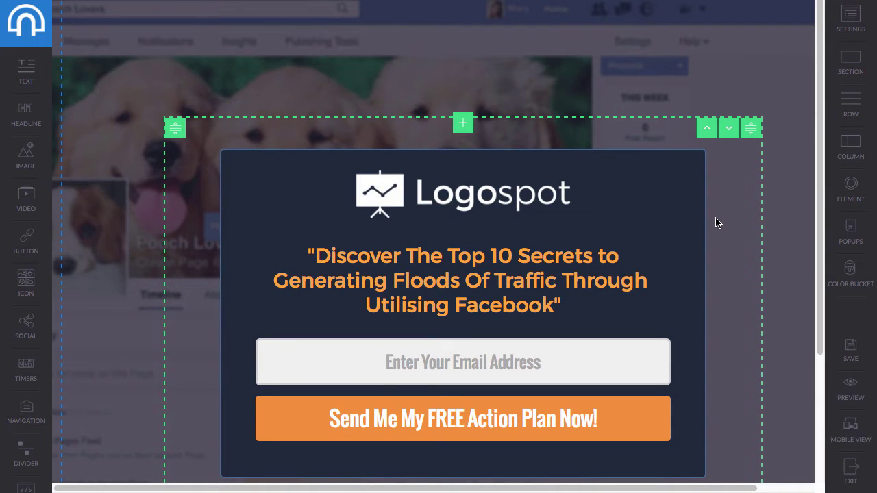
pyautogui.click(437, 200)
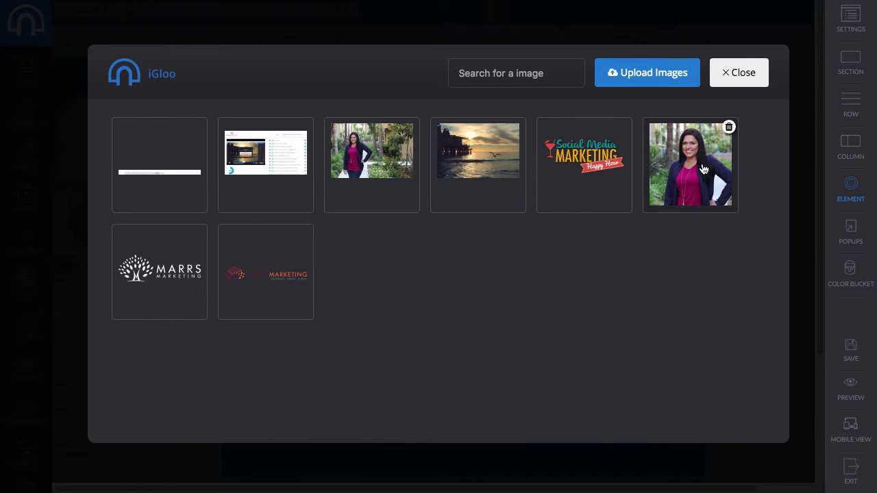
pyautogui.click(271, 278)
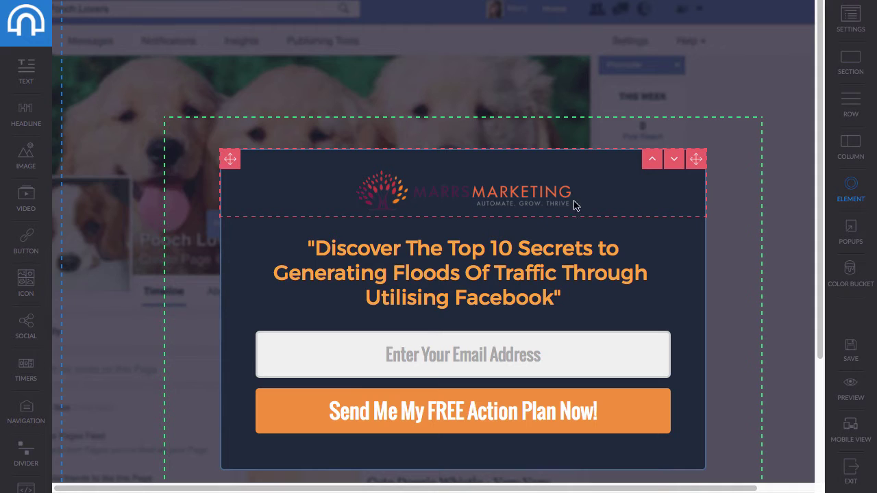
# Step: Give the Marrs Marketing logo a top margin of 12 and a width of 325
pyautogui.click(594, 195)
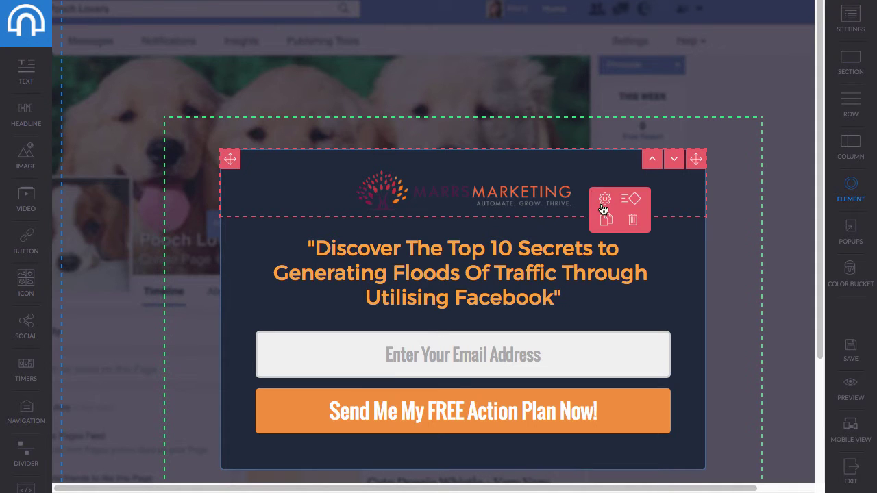
pyautogui.click(605, 202)
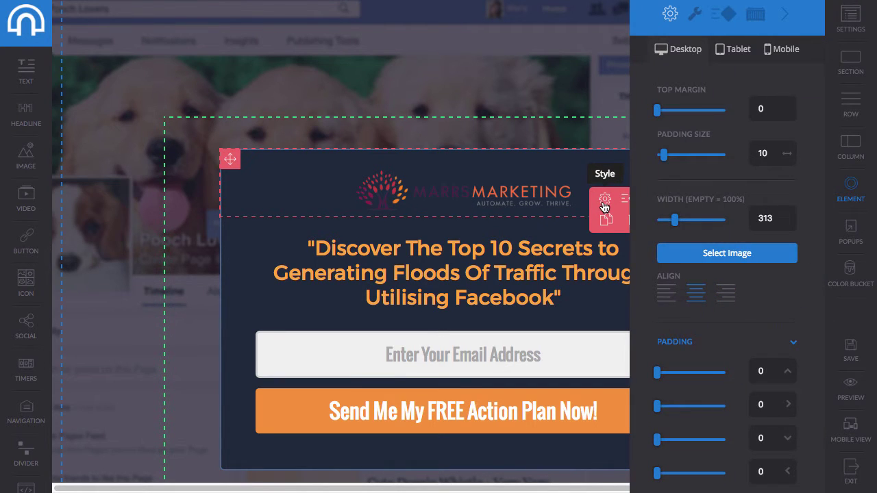
pyautogui.moveTo(659, 111)
pyautogui.mouseDown()
pyautogui.moveTo(708, 123)
pyautogui.moveTo(669, 120)
pyautogui.mouseUp()
pyautogui.moveTo(677, 220)
pyautogui.mouseDown()
pyautogui.moveTo(699, 219)
pyautogui.moveTo(676, 227)
pyautogui.mouseUp()
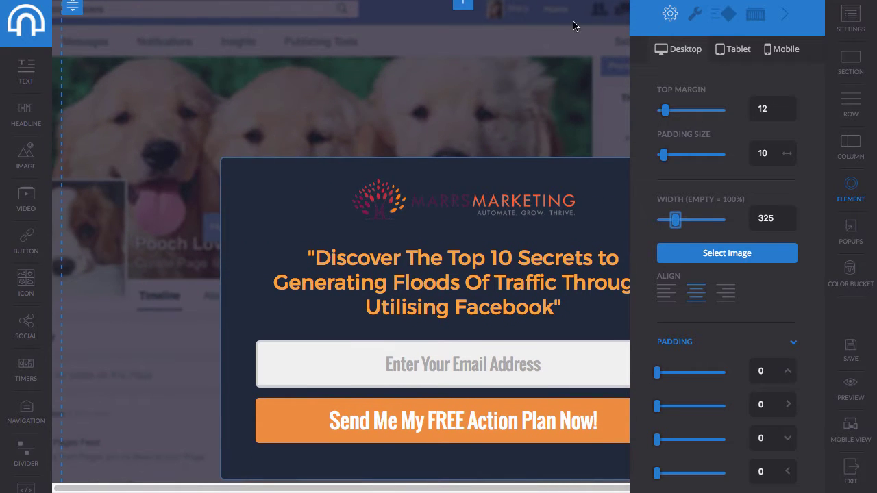
pyautogui.click(693, 26)
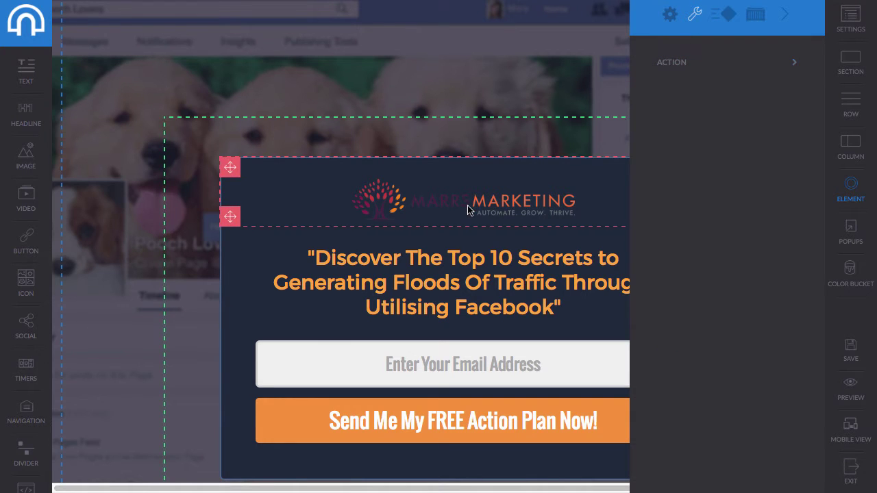
# Step: Keep the logo's action type at none and show its enter, spark and hover animation options
pyautogui.click(686, 66)
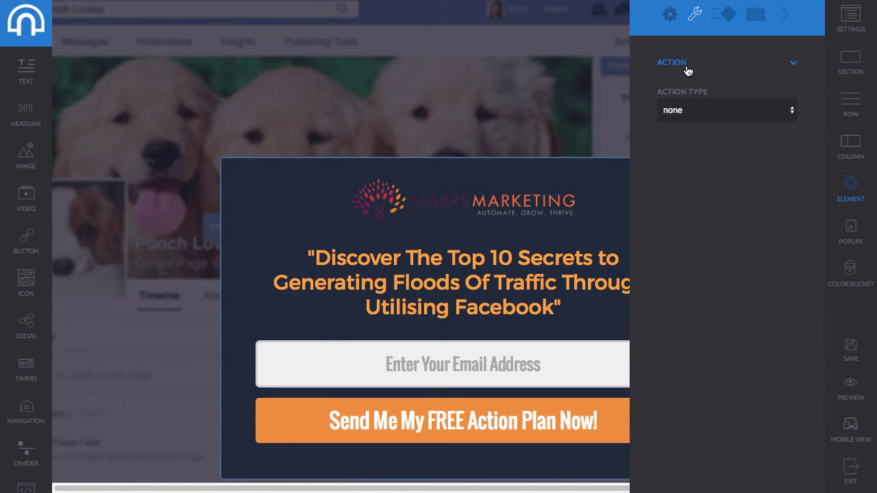
pyautogui.click(699, 112)
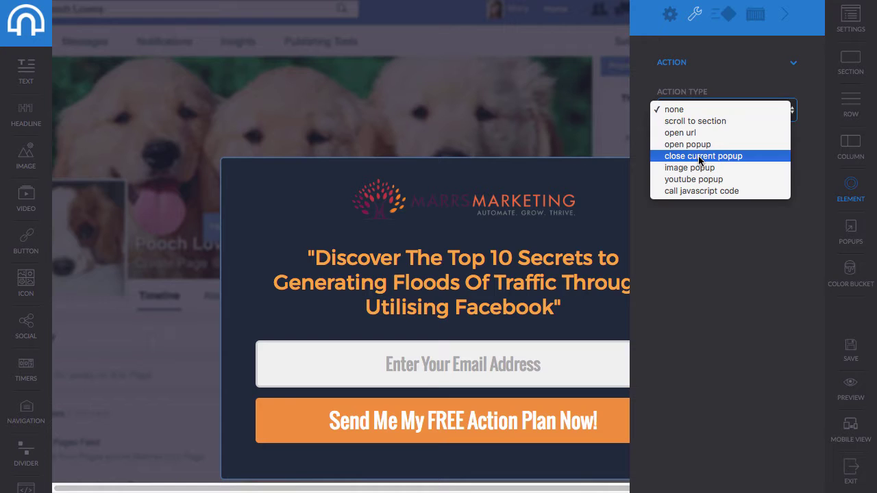
pyautogui.click(724, 19)
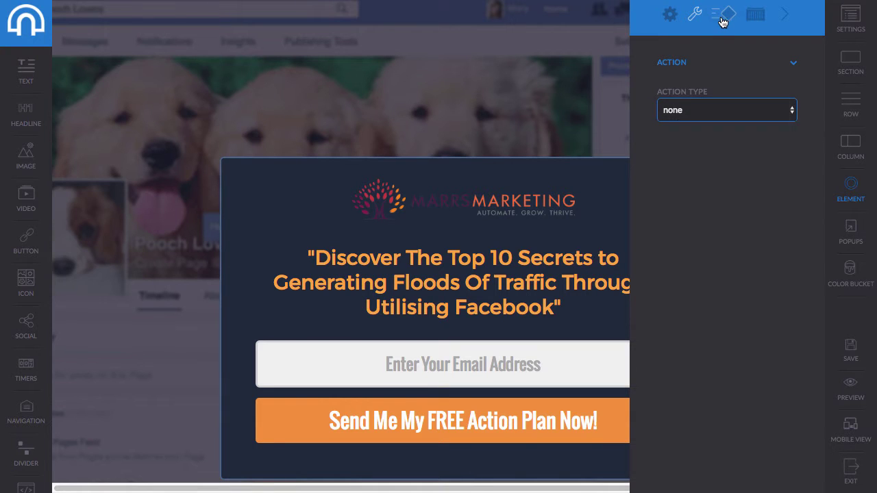
pyautogui.click(725, 19)
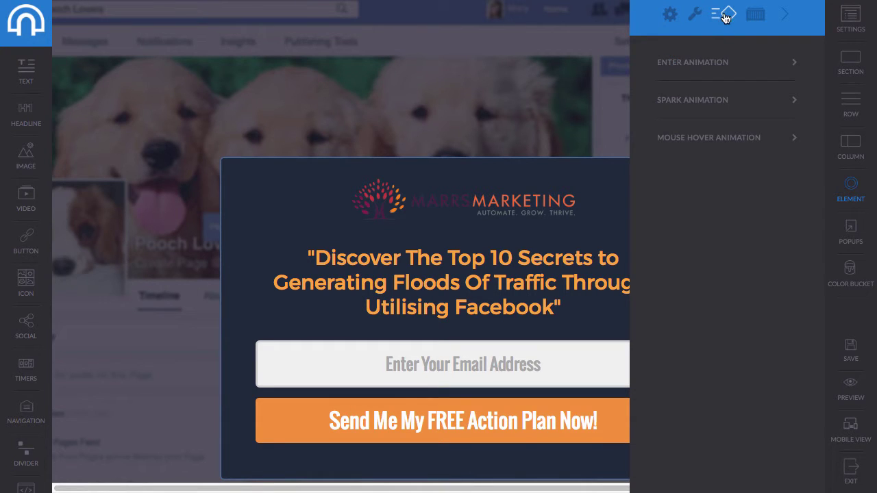
# Step: Set the Enter Effect to none and the animation Start to on page load
pyautogui.click(709, 67)
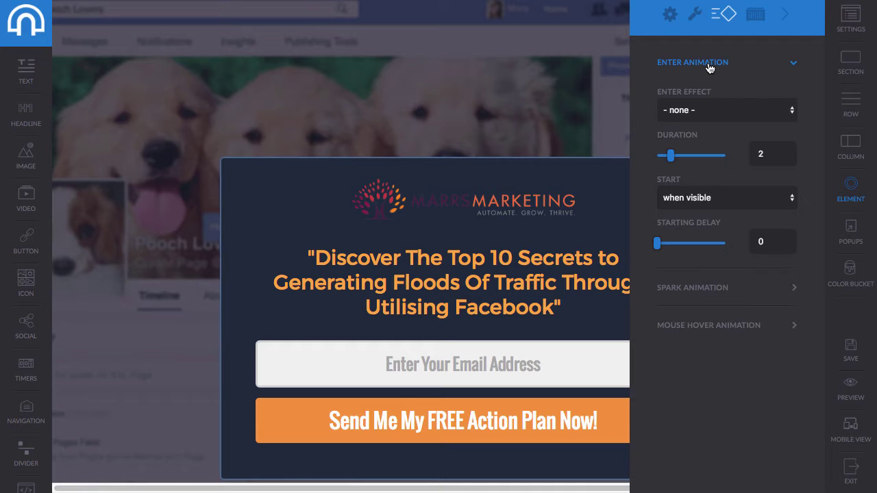
pyautogui.click(710, 110)
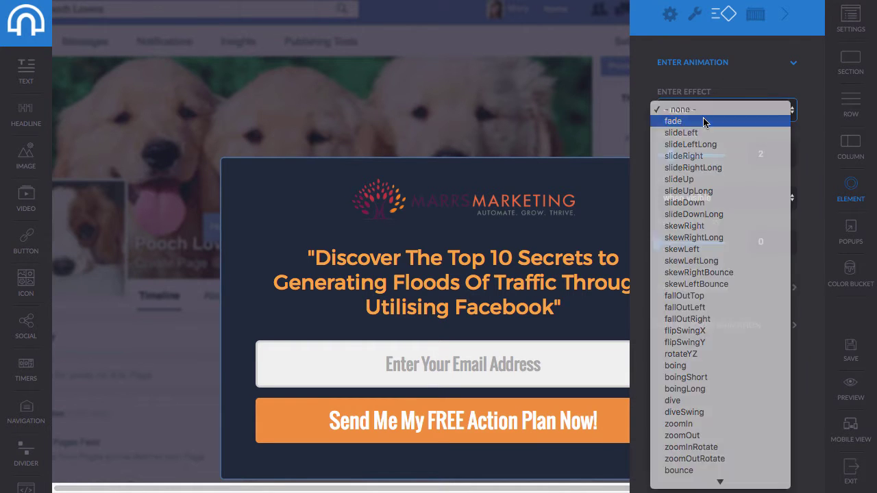
pyautogui.click(706, 120)
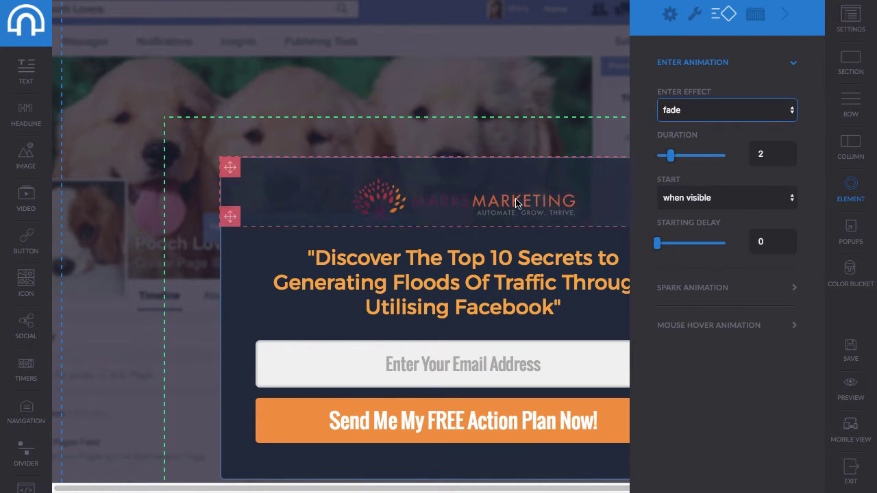
pyautogui.click(722, 110)
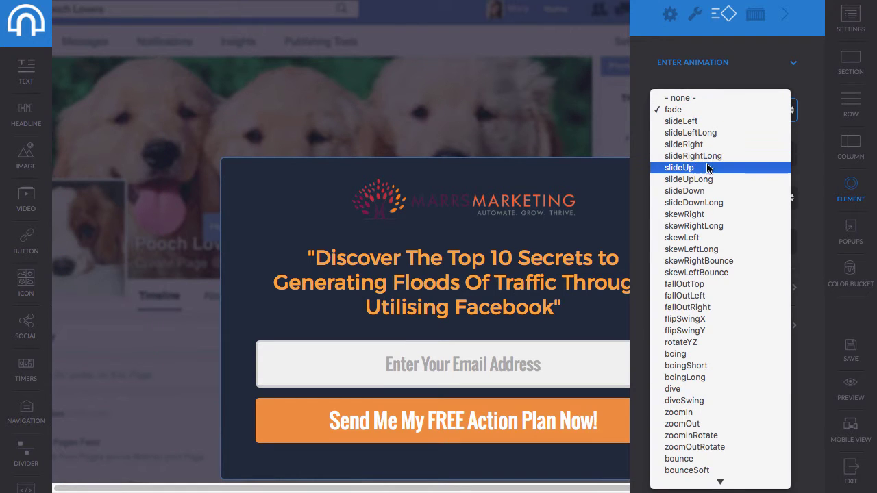
pyautogui.click(693, 226)
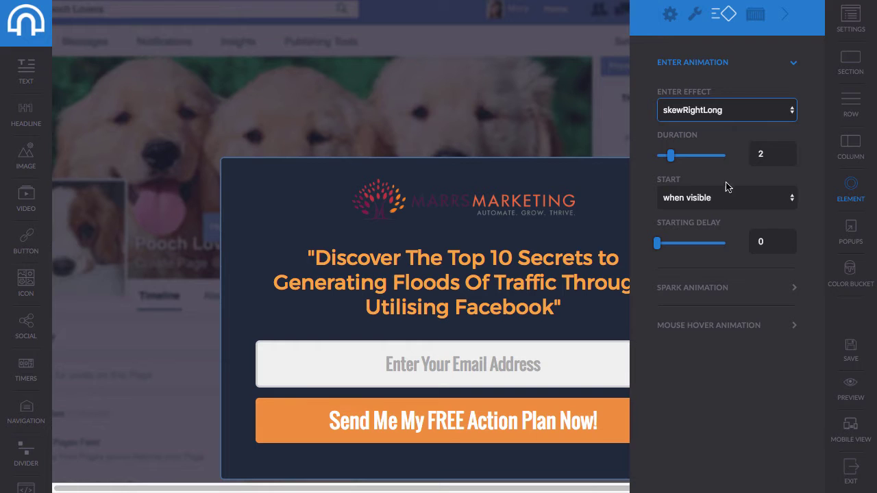
pyautogui.click(695, 112)
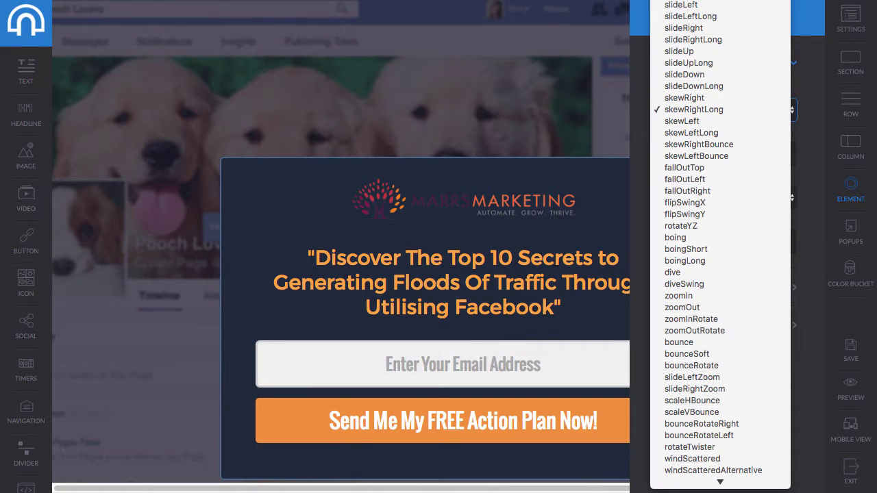
pyautogui.click(745, 10)
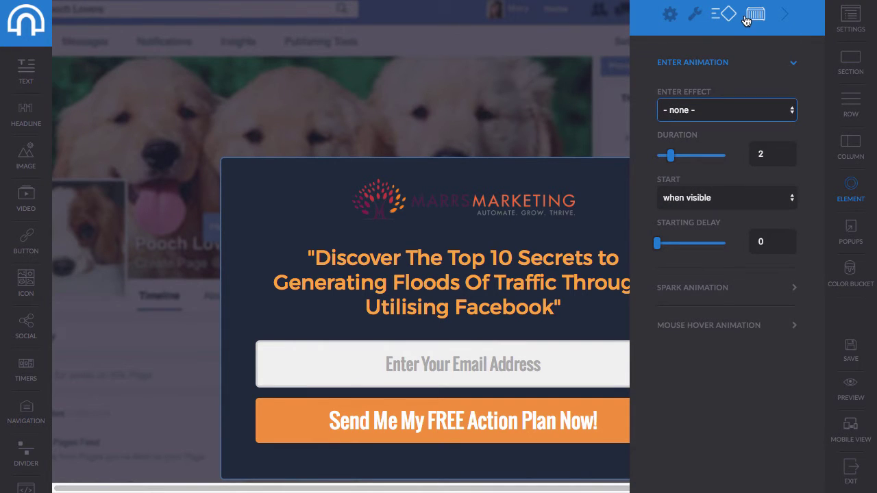
pyautogui.click(752, 57)
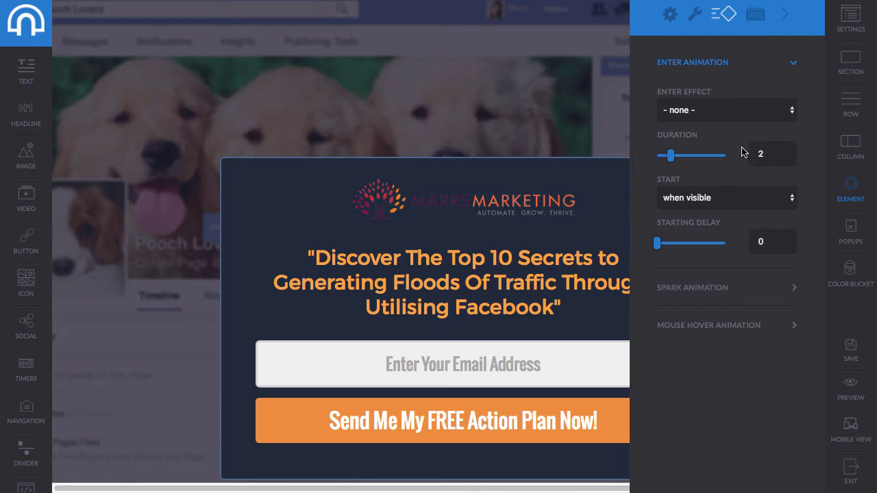
pyautogui.click(688, 199)
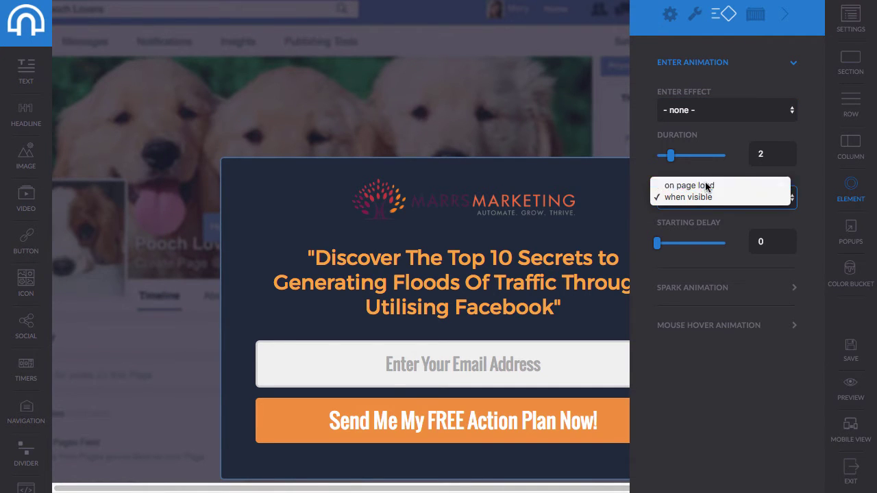
pyautogui.click(713, 198)
pyautogui.press('Up')
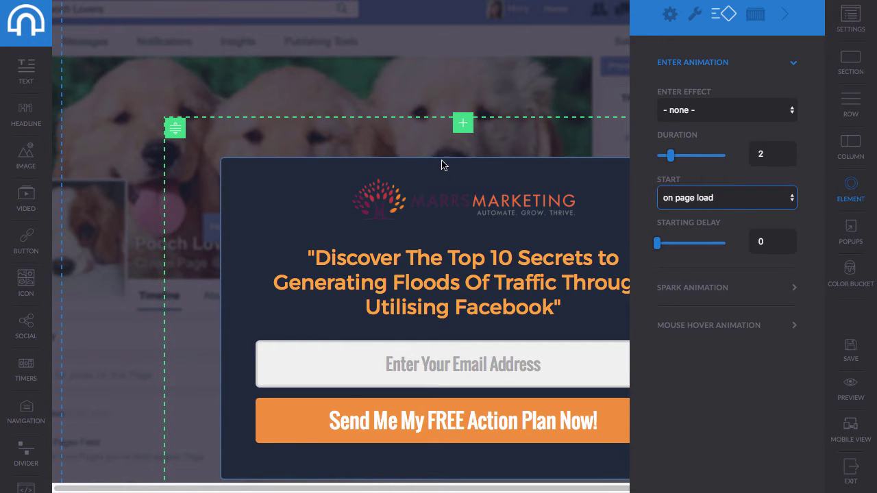
# Step: Set the Spark Effect to pulse2 and close the animation settings panel
pyautogui.click(685, 288)
pyautogui.click(703, 331)
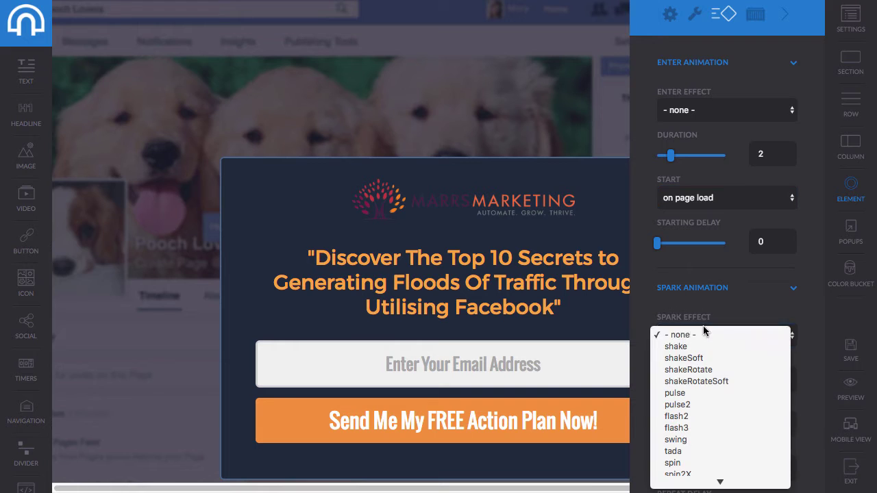
pyautogui.click(706, 358)
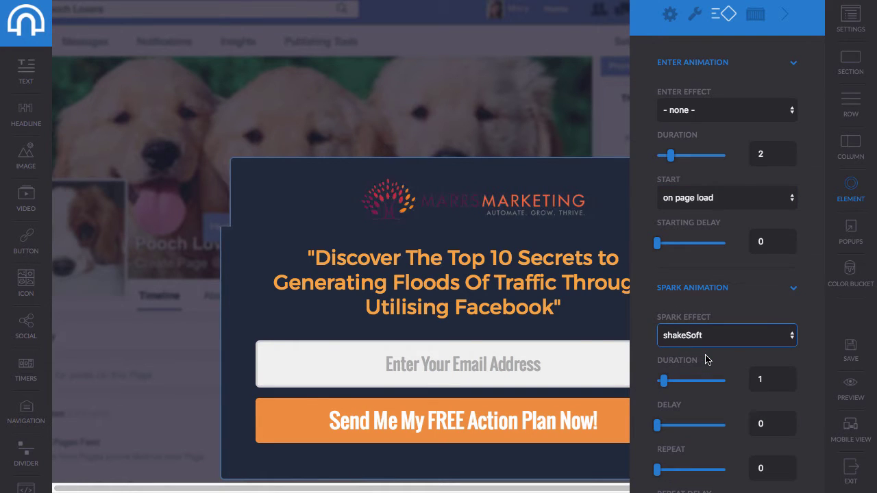
pyautogui.click(710, 335)
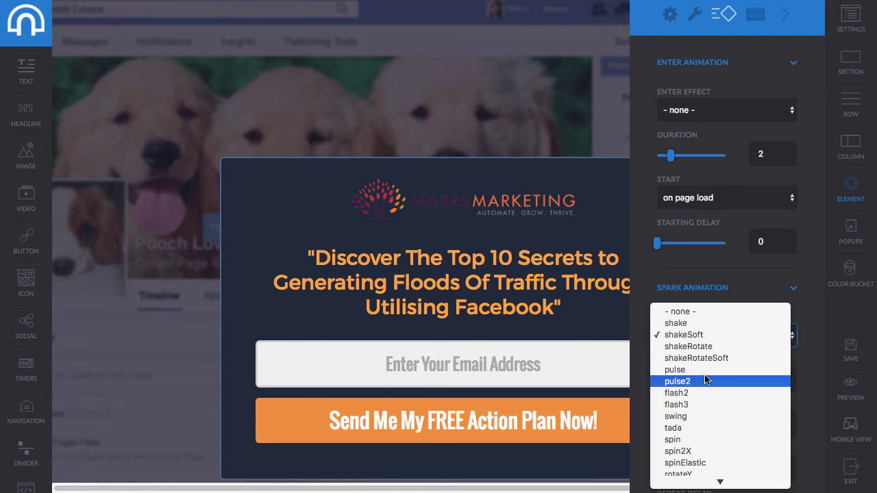
pyautogui.press('Escape')
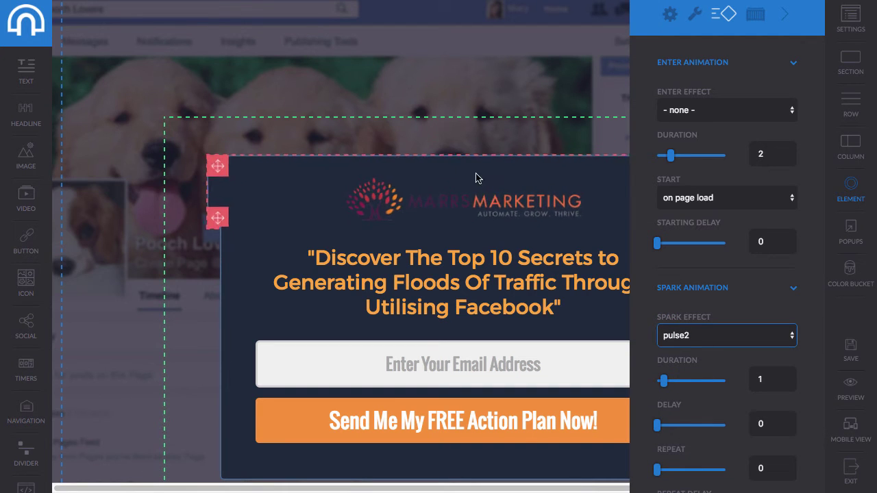
pyautogui.click(784, 15)
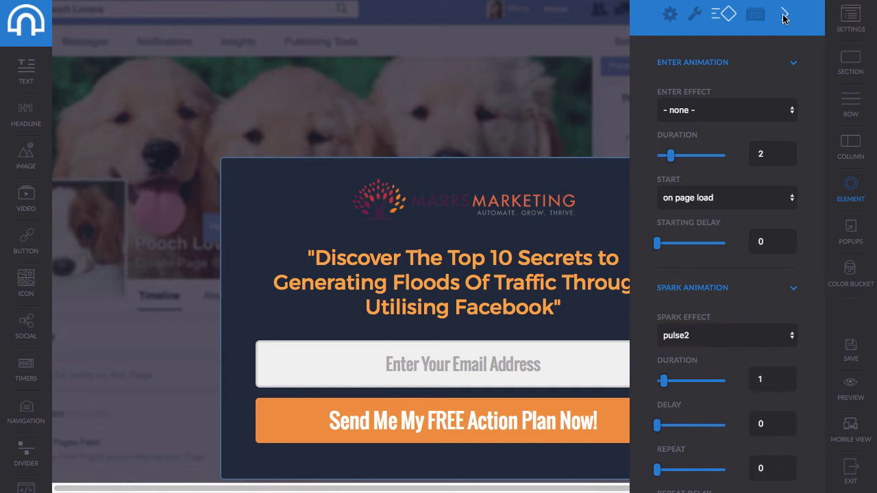
# Step: Type 'Hi there this is a demo' into the headline and delete the old surrounding words
pyautogui.scroll(-1, 410, 199)
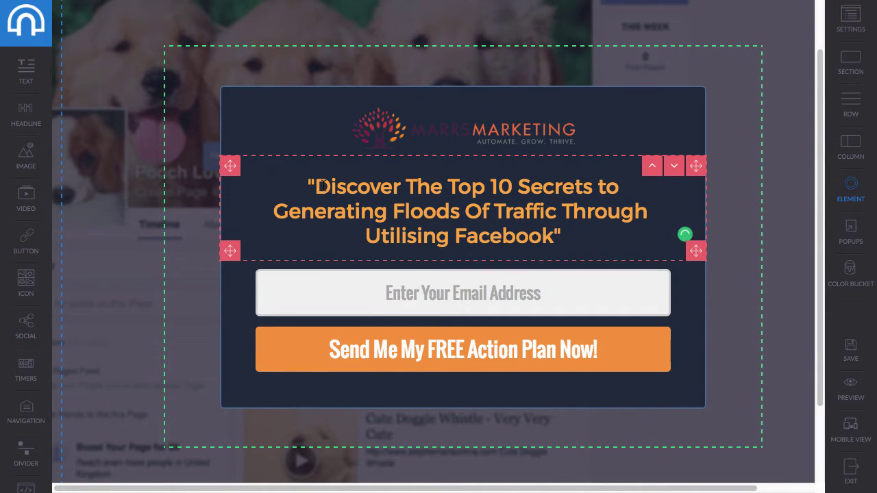
pyautogui.write('Hi there ')
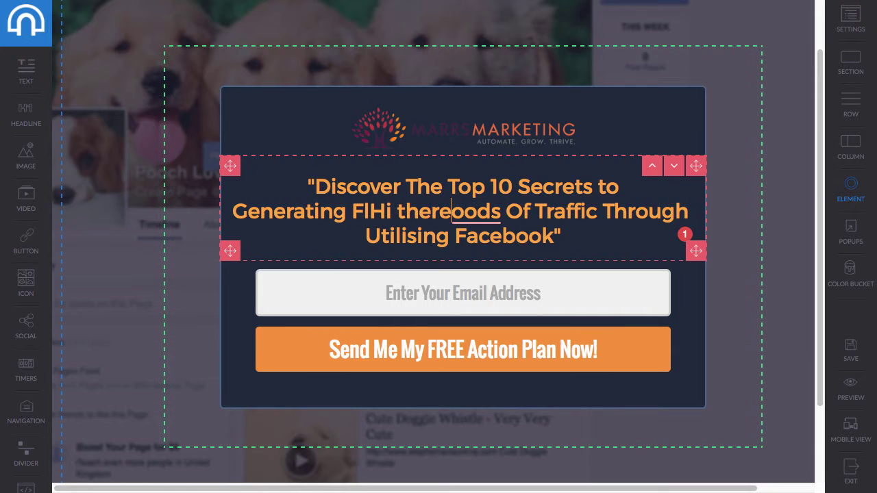
pyautogui.write('this is a d')
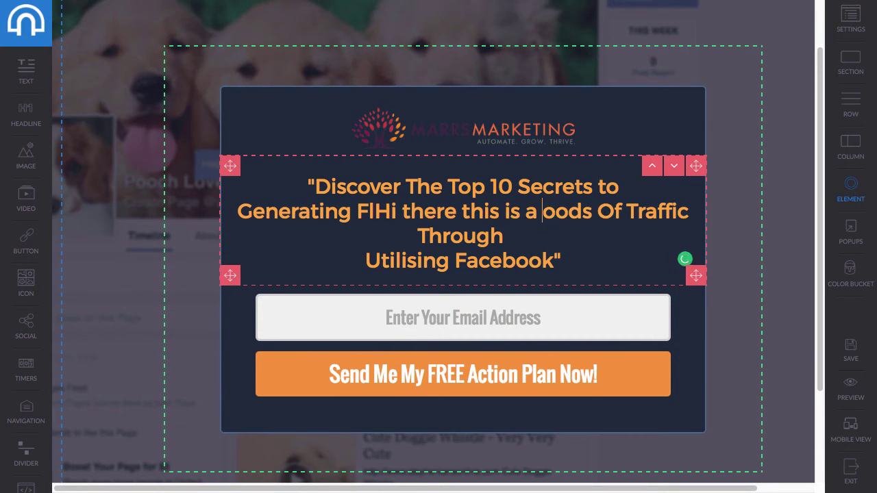
pyautogui.write('emo')
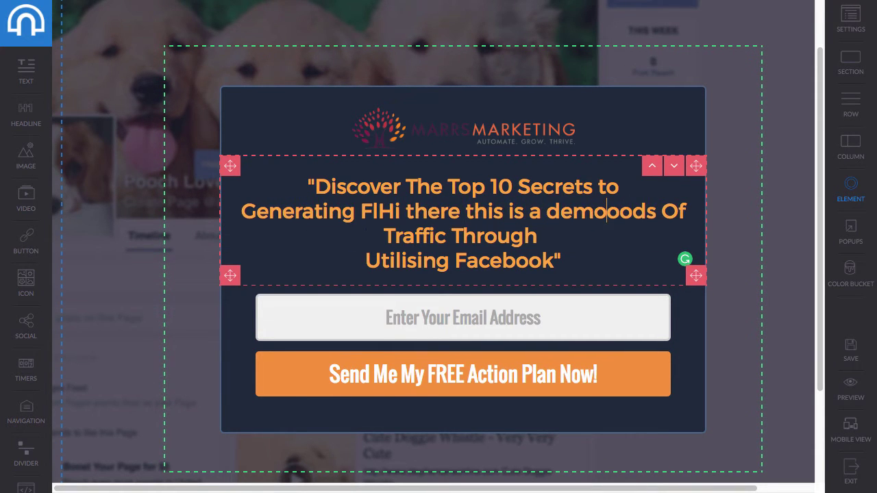
pyautogui.moveTo(609, 212); pyautogui.dragTo(550, 261)
pyautogui.press('BackSpace')
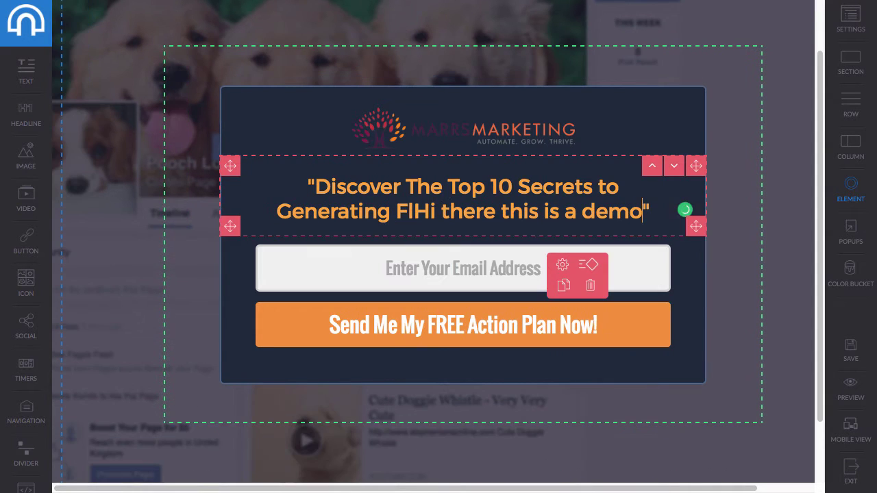
pyautogui.moveTo(315, 185); pyautogui.dragTo(413, 211)
pyautogui.press('BackSpace')
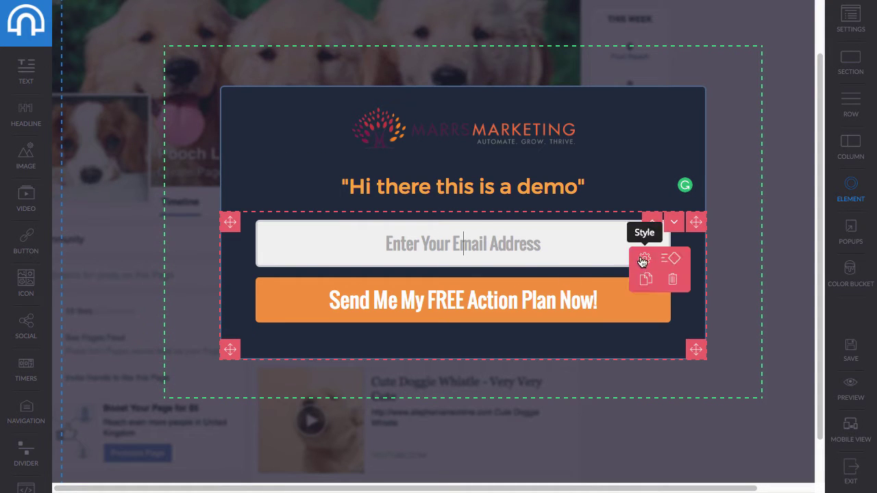
pyautogui.click(642, 258)
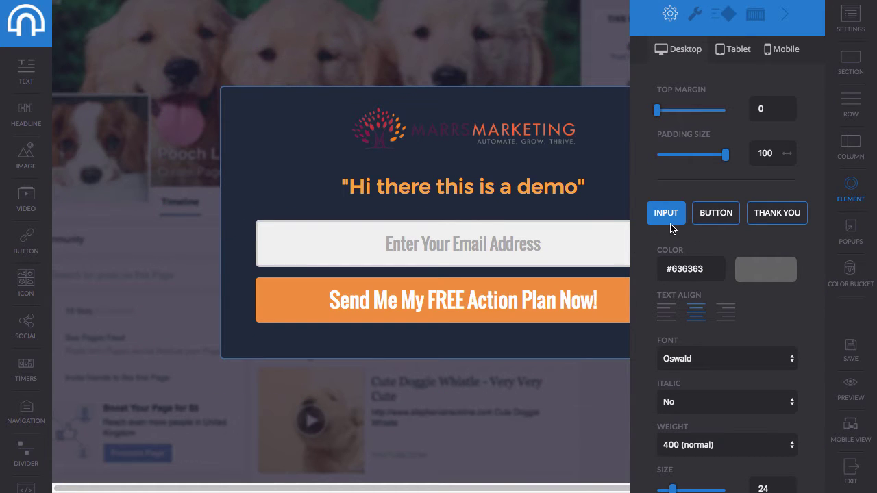
pyautogui.click(727, 218)
pyautogui.moveTo(662, 317); pyautogui.dragTo(710, 321)
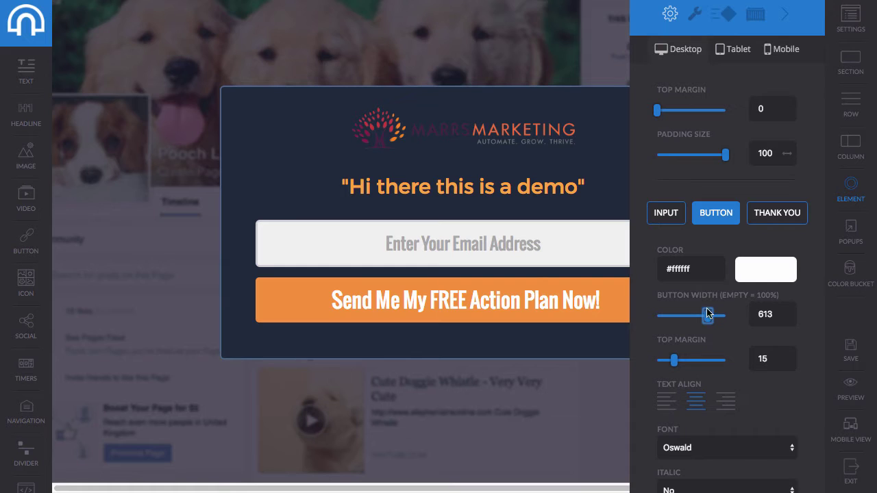
pyautogui.click(495, 293)
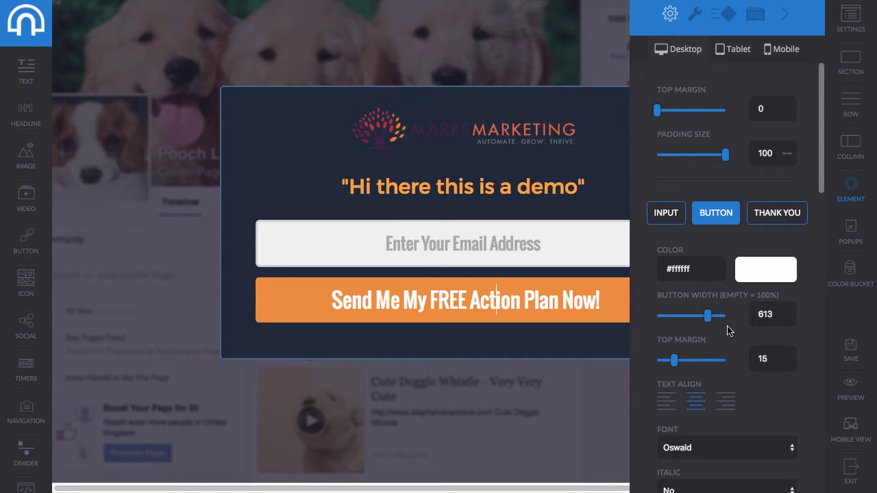
pyautogui.scroll(-2, 728, 329)
pyautogui.click(693, 397)
pyautogui.click(686, 401)
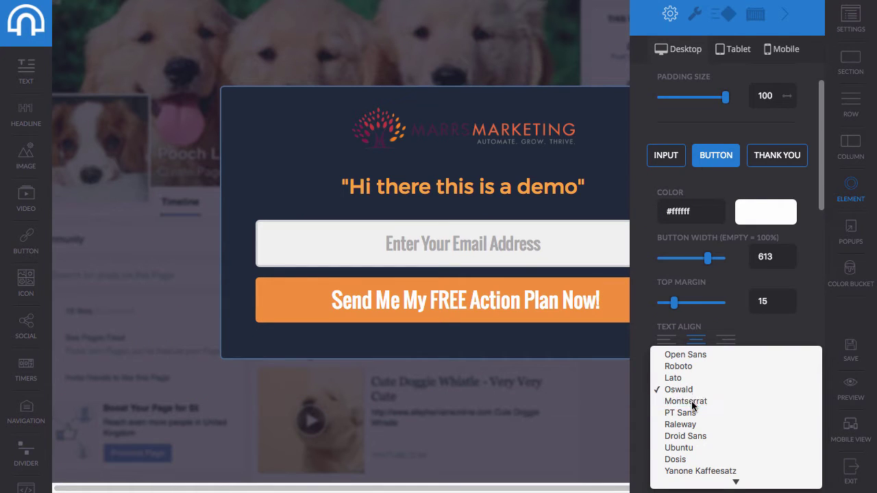
pyautogui.click(693, 397)
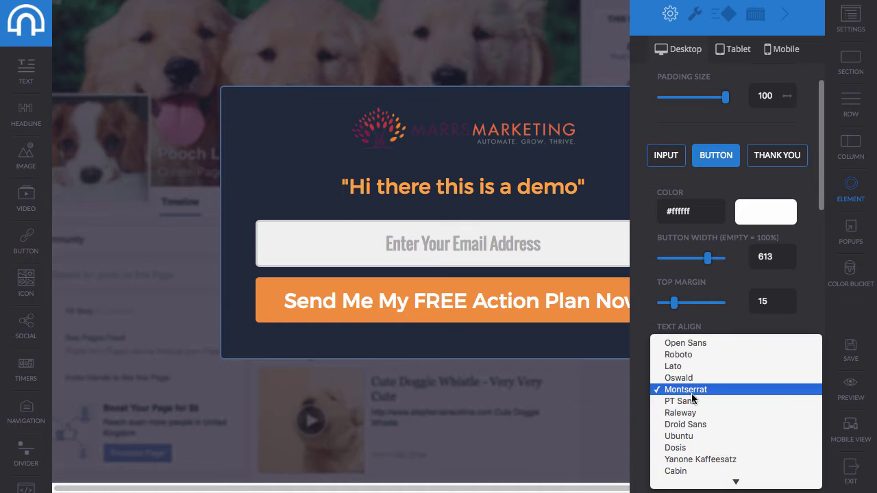
pyautogui.click(687, 374)
pyautogui.scroll(-4, 700, 396)
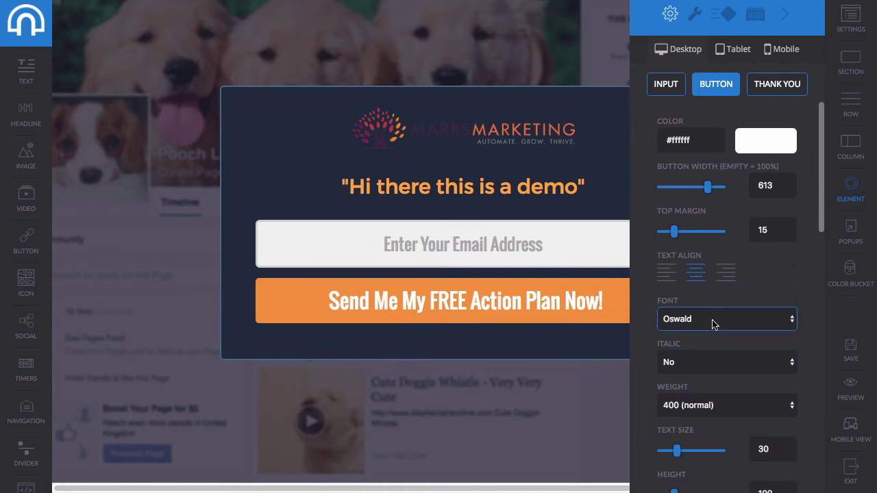
pyautogui.click(694, 361)
pyautogui.click(693, 390)
pyautogui.scroll(-6, 711, 333)
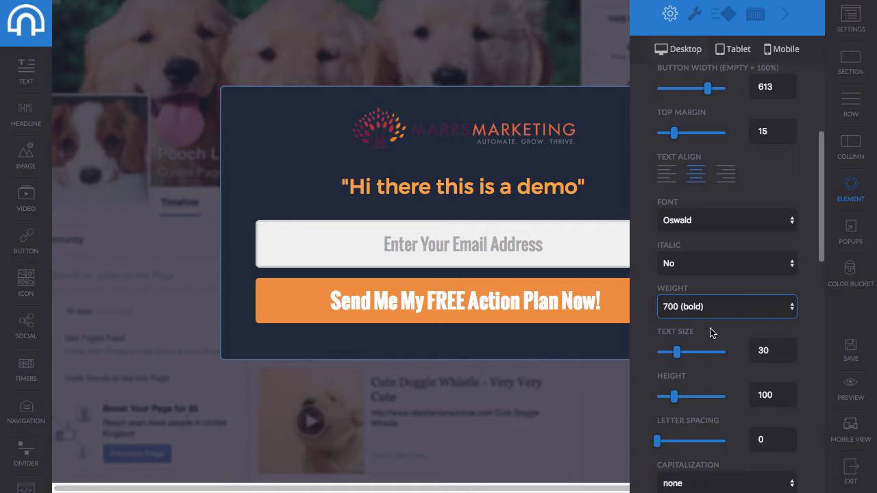
pyautogui.scroll(-8, 703, 319)
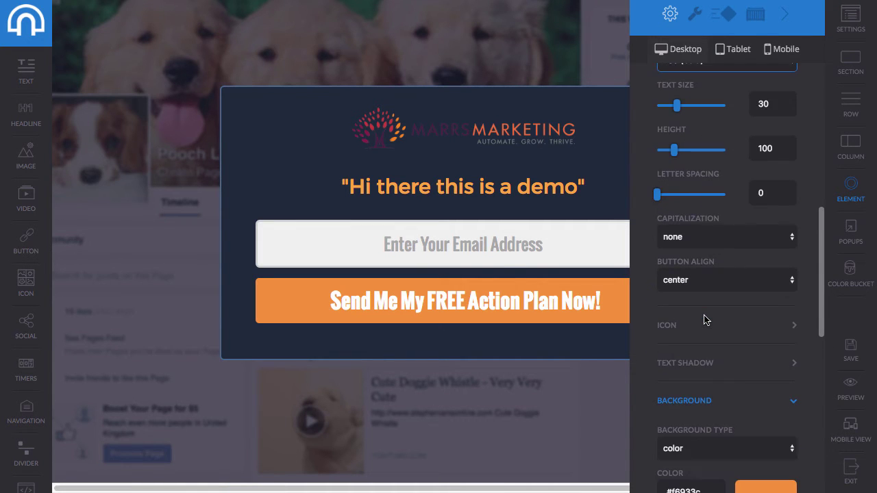
pyautogui.scroll(-6, 700, 308)
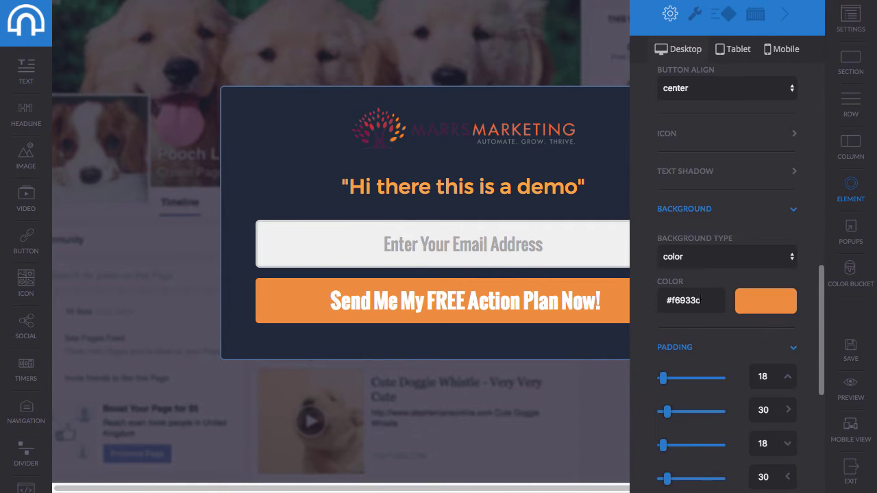
pyautogui.scroll(-4, 700, 302)
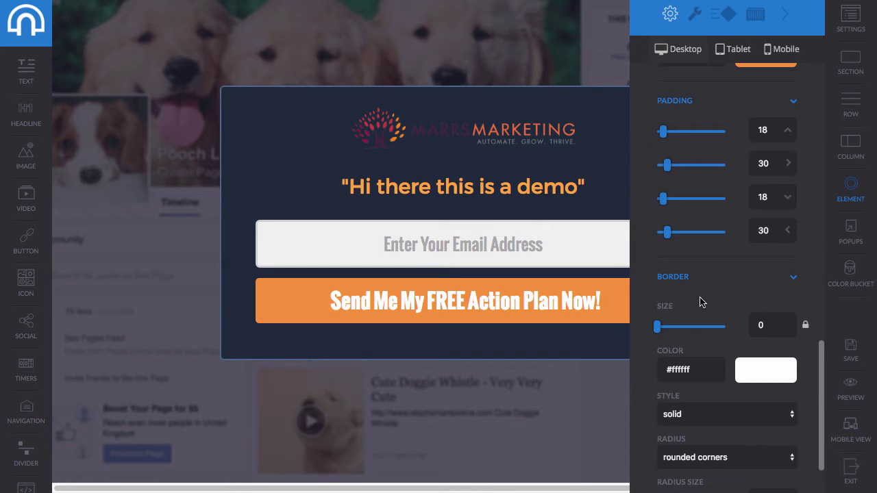
pyautogui.scroll(20, 702, 301)
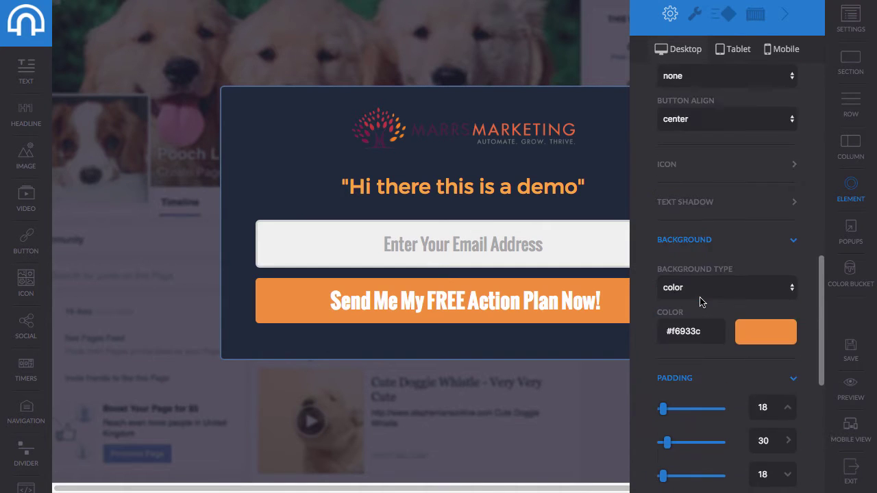
pyautogui.scroll(1, 700, 299)
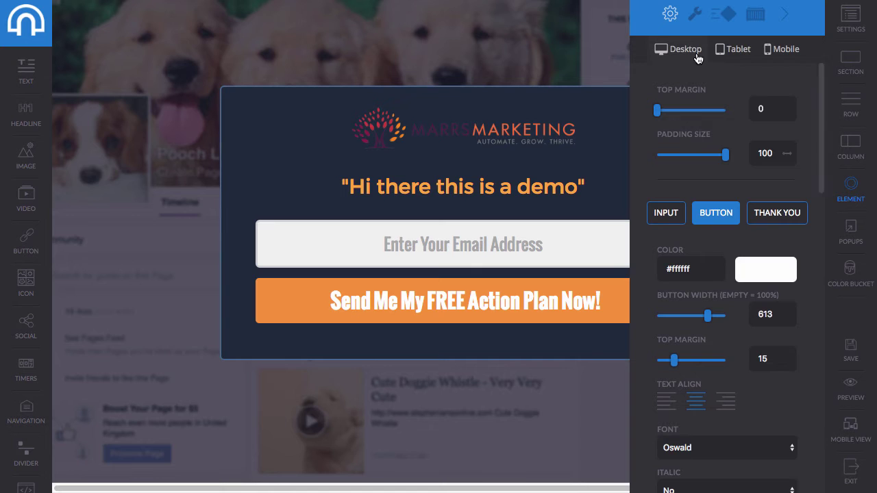
pyautogui.click(738, 57)
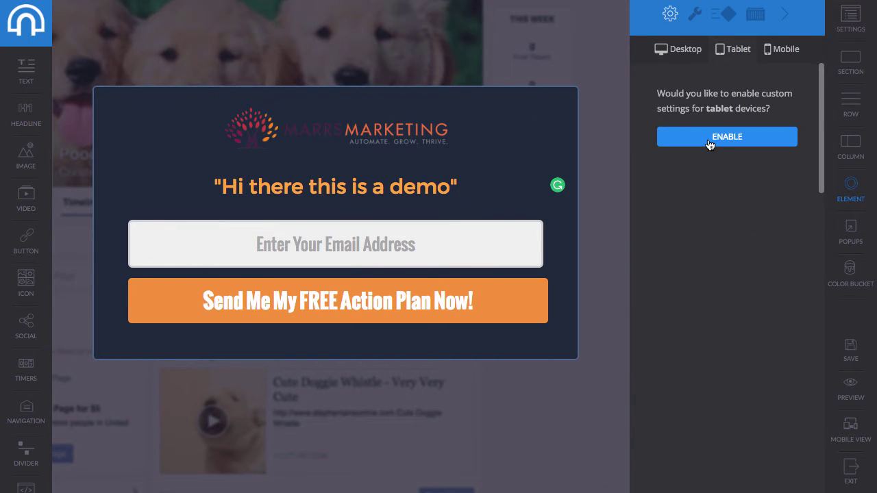
# Step: Enable mobile settings, clear Button Width so the button defaults to 100%, then return to Desktop
pyautogui.click(770, 53)
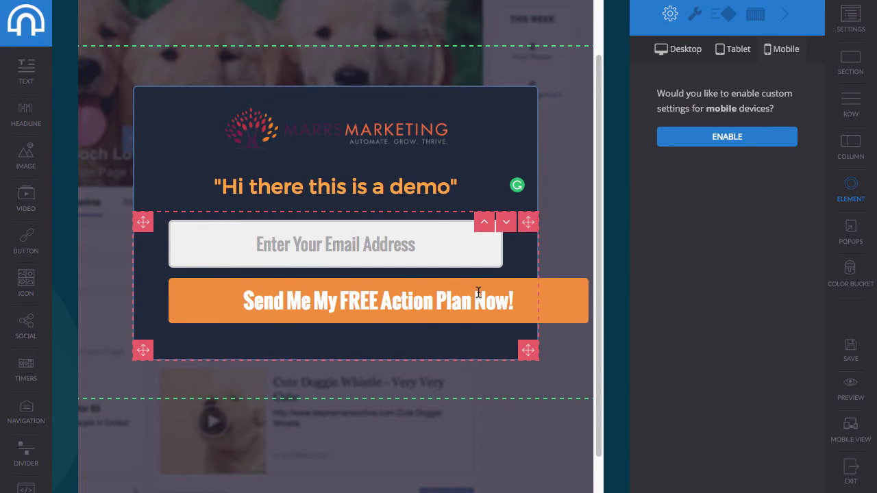
pyautogui.click(691, 142)
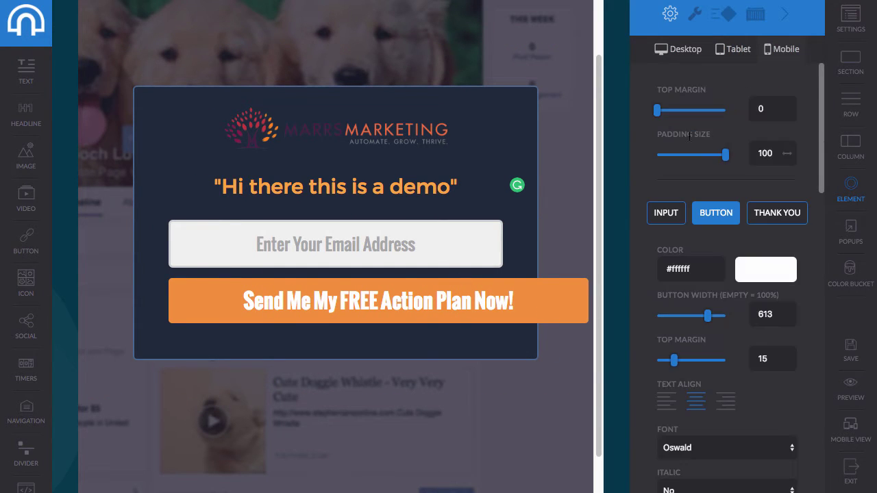
pyautogui.moveTo(707, 317); pyautogui.dragTo(696, 320)
pyautogui.moveTo(778, 314); pyautogui.dragTo(748, 313)
pyautogui.write('1')
pyautogui.press('BackSpace')
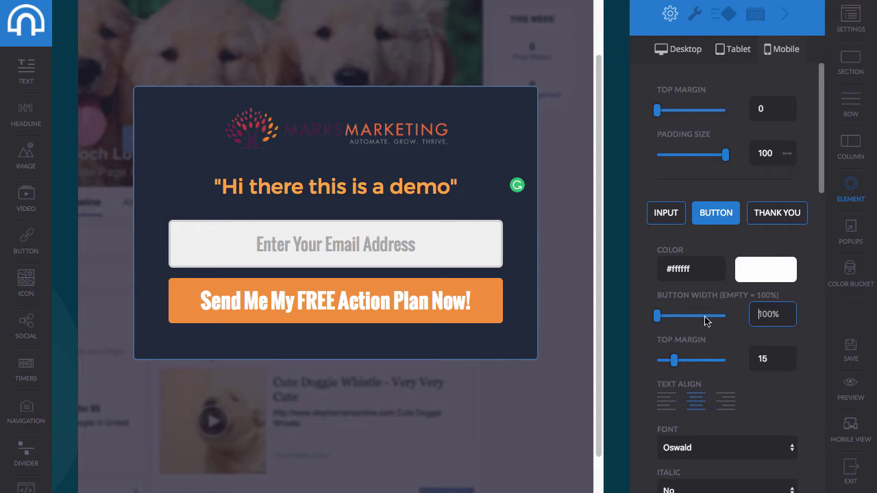
pyautogui.click(665, 49)
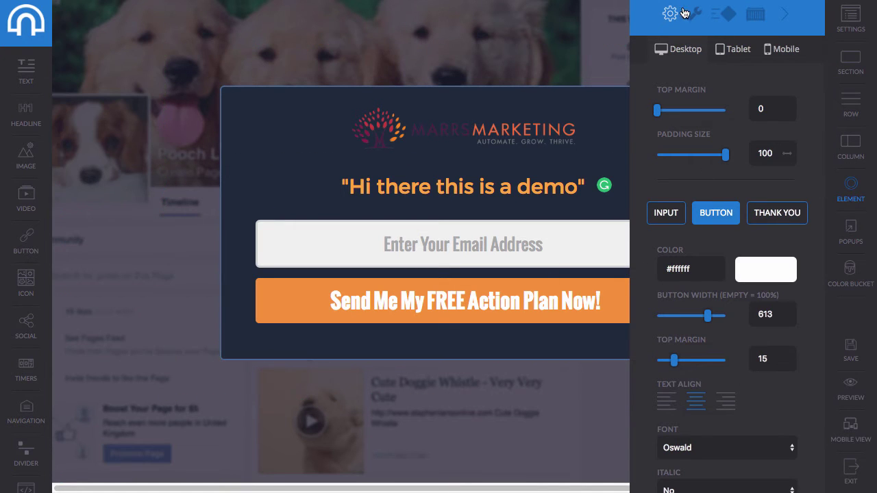
# Step: Check the form's autoresponder and placeholder settings and scroll through the builder
pyautogui.click(694, 20)
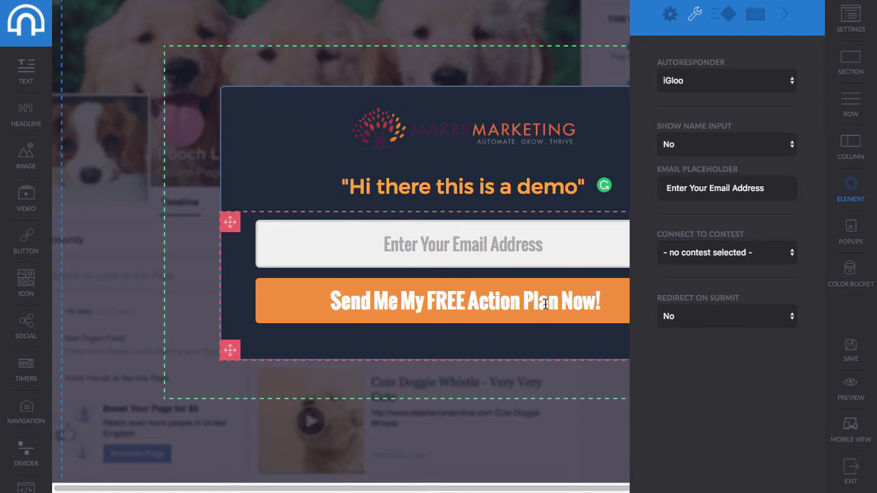
pyautogui.click(525, 298)
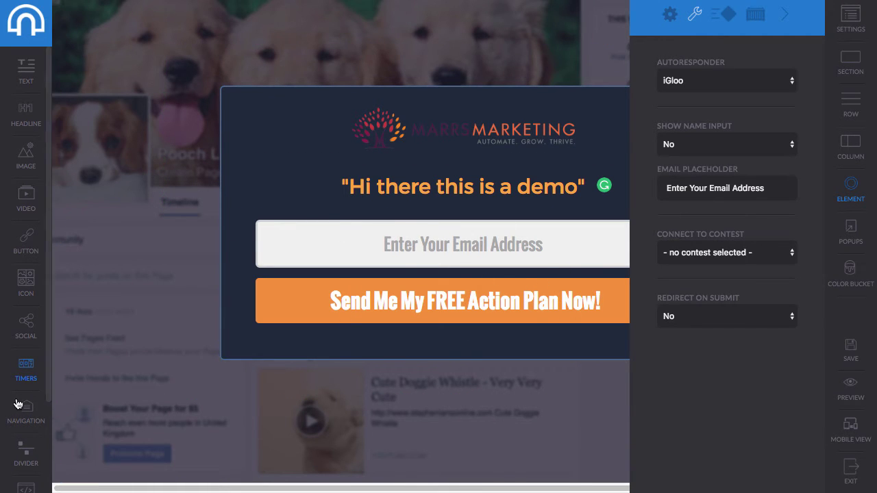
pyautogui.scroll(-1, 13, 406)
pyautogui.scroll(-4, 14, 406)
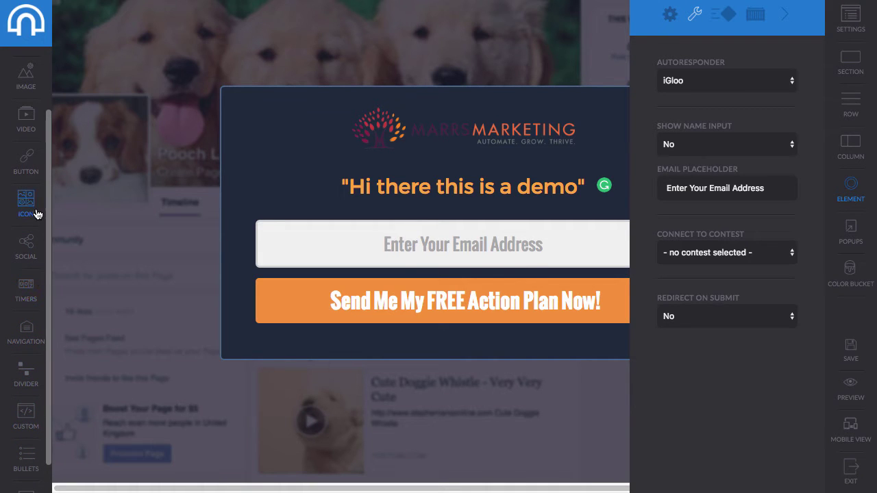
pyautogui.scroll(2, 24, 237)
pyautogui.scroll(4, 24, 236)
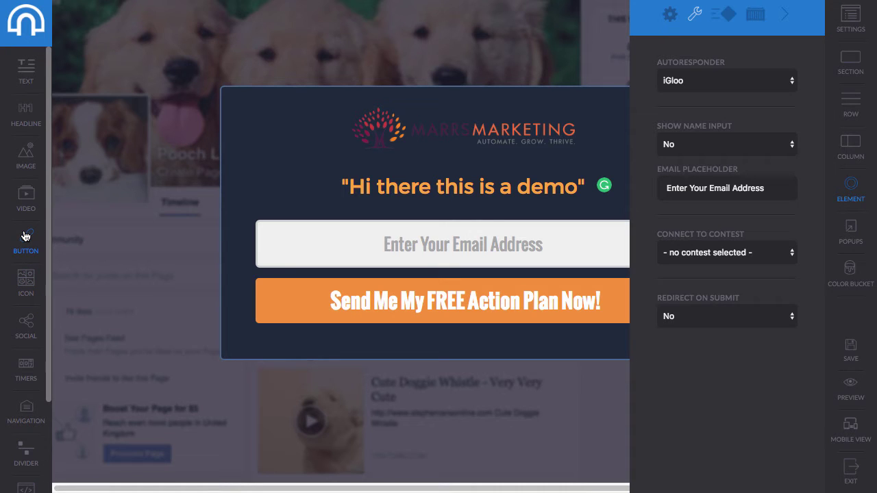
pyautogui.scroll(-8, 24, 237)
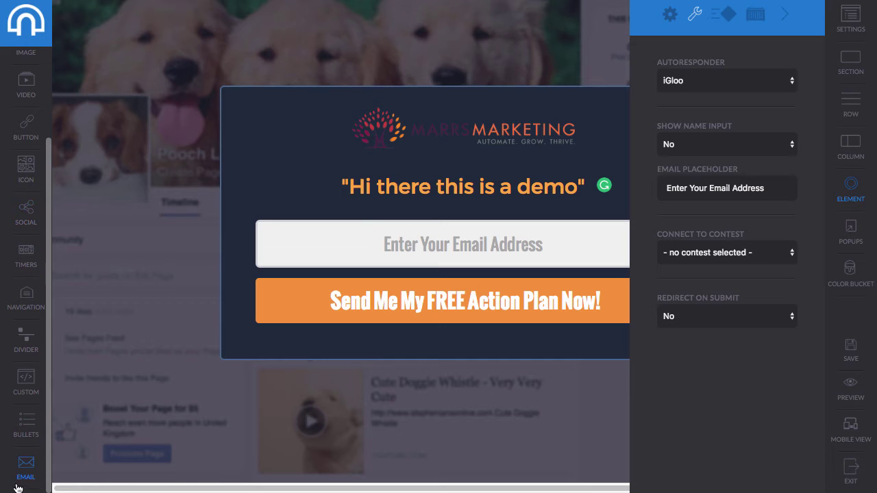
# Step: Drop an EMAIL form below the popup, close the panel, then delete that added form
pyautogui.moveTo(44, 474); pyautogui.dragTo(462, 396)
pyautogui.scroll(-1, 484, 369)
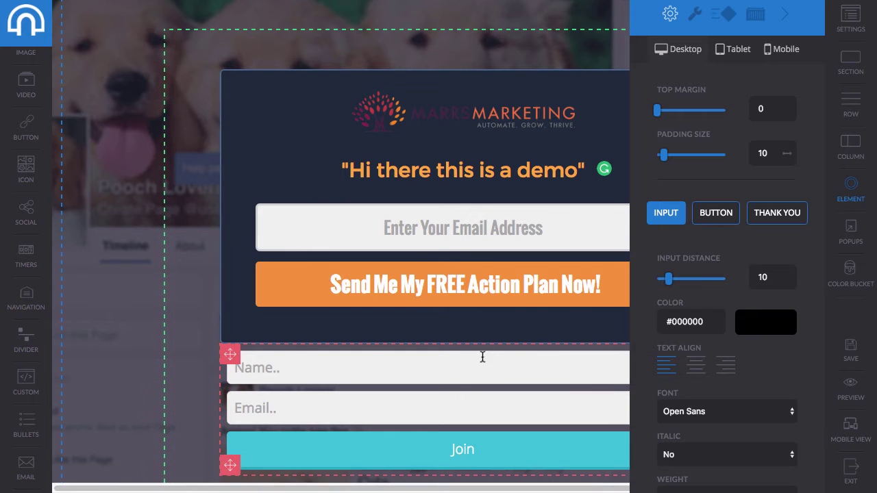
pyautogui.click(787, 18)
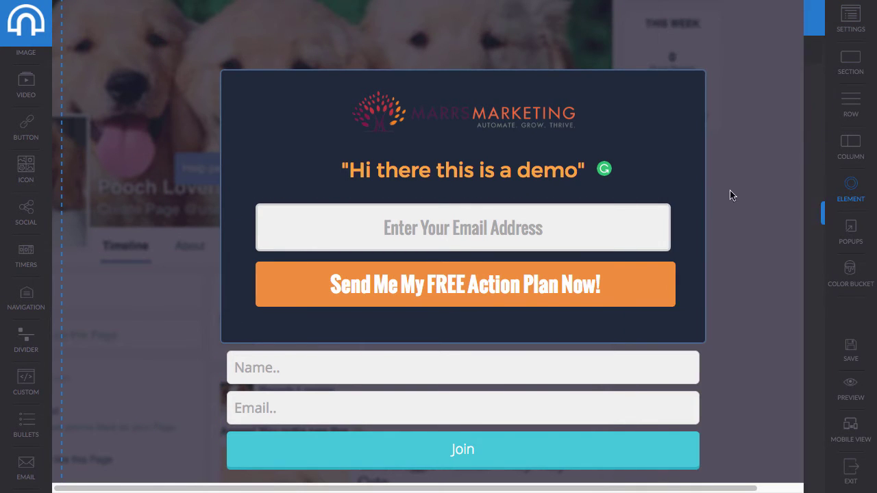
pyautogui.moveTo(683, 388)
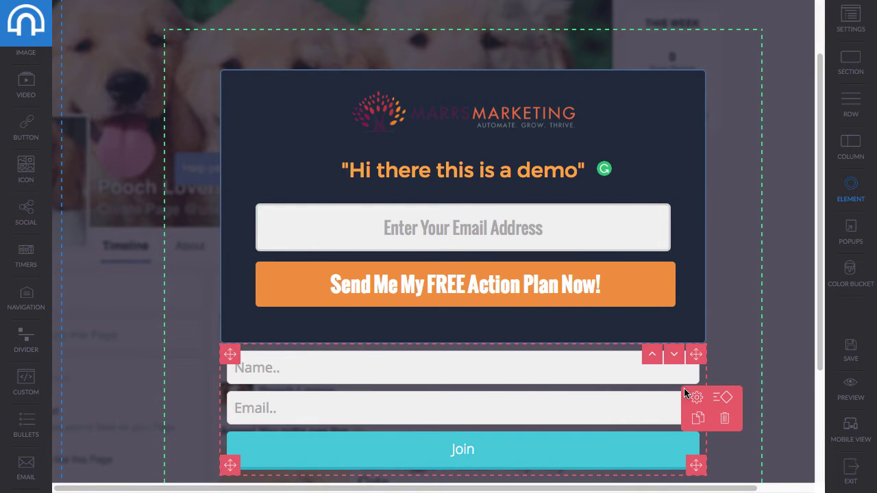
pyautogui.click(728, 418)
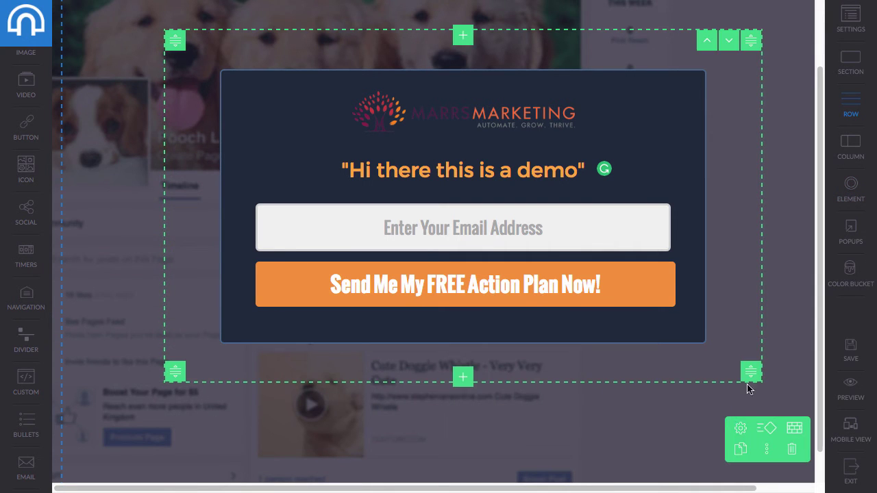
# Step: Set the email form's Autoresponder to Custom Html and focus the Paste Form HTML Code box
pyautogui.click(614, 233)
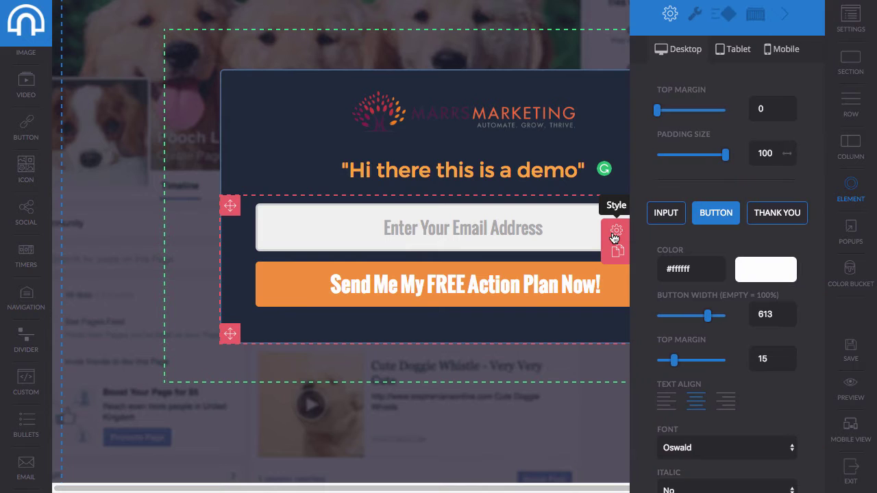
pyautogui.click(694, 16)
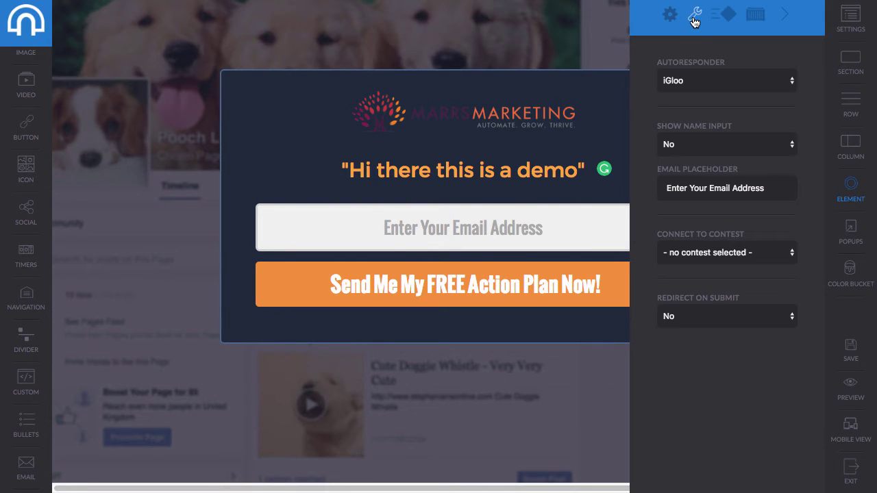
pyautogui.click(695, 83)
pyautogui.click(696, 85)
pyautogui.click(696, 85)
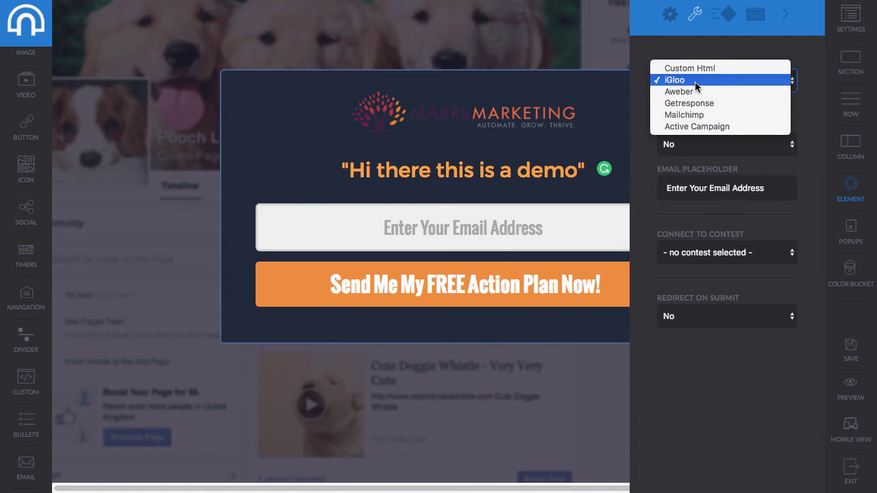
pyautogui.click(696, 68)
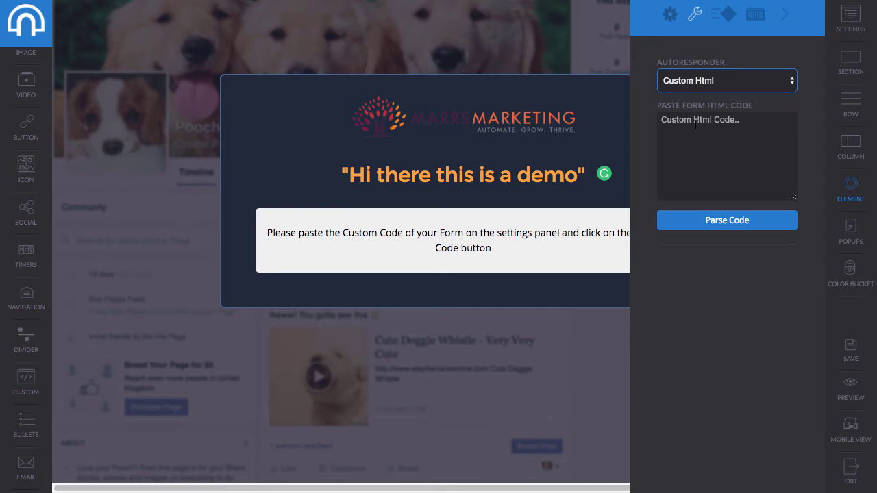
pyautogui.click(672, 129)
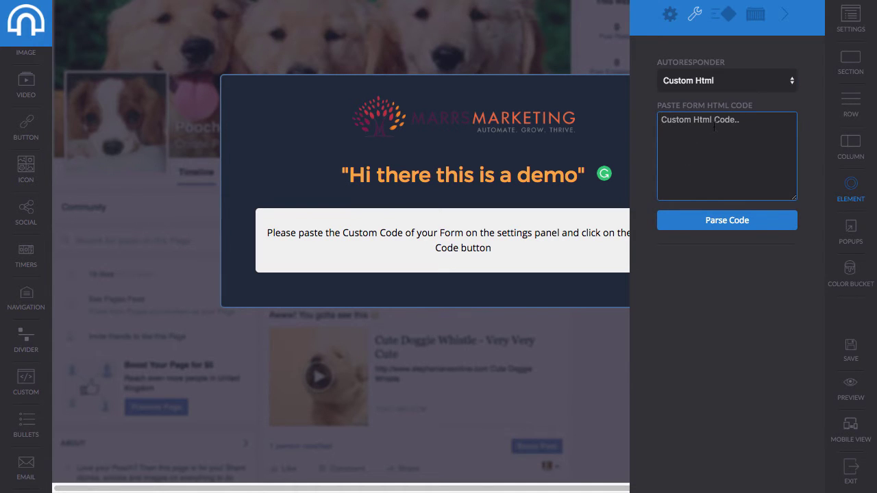
pyautogui.click(708, 82)
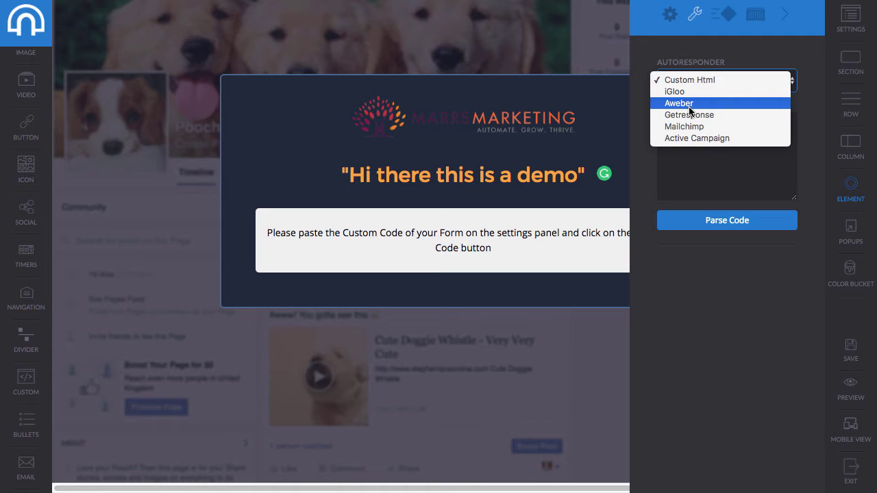
pyautogui.click(690, 81)
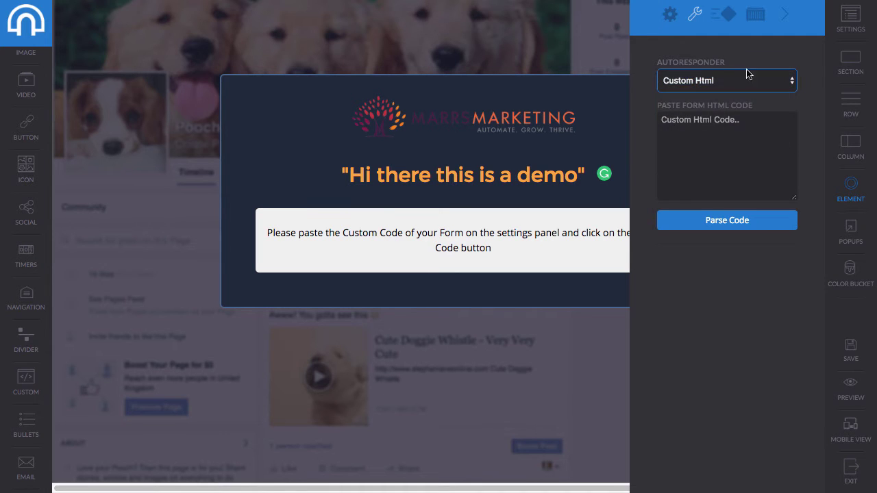
pyautogui.click(729, 17)
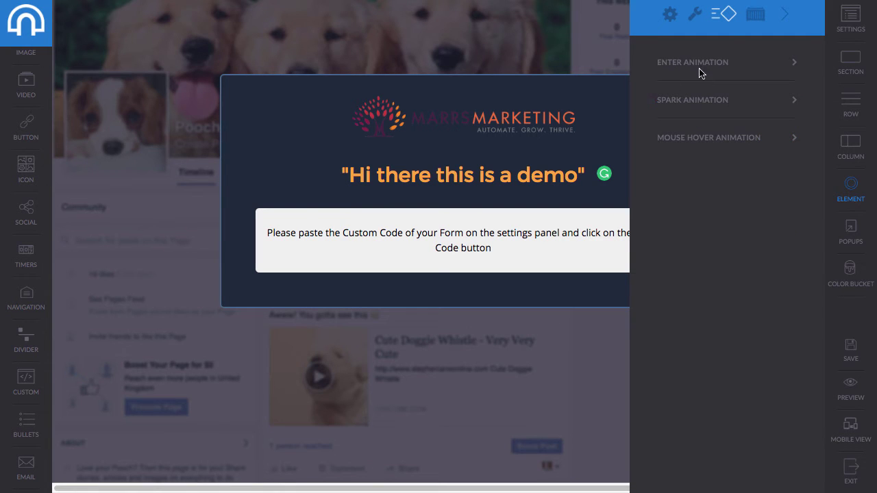
pyautogui.click(757, 19)
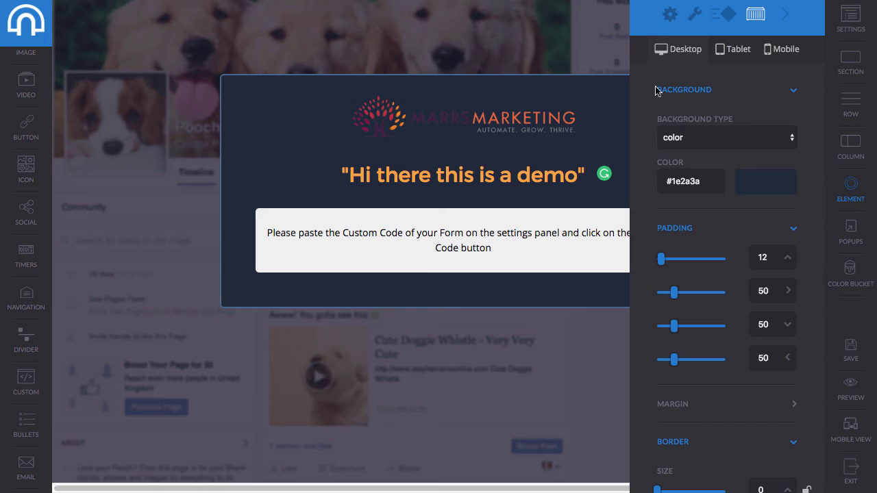
pyautogui.click(786, 22)
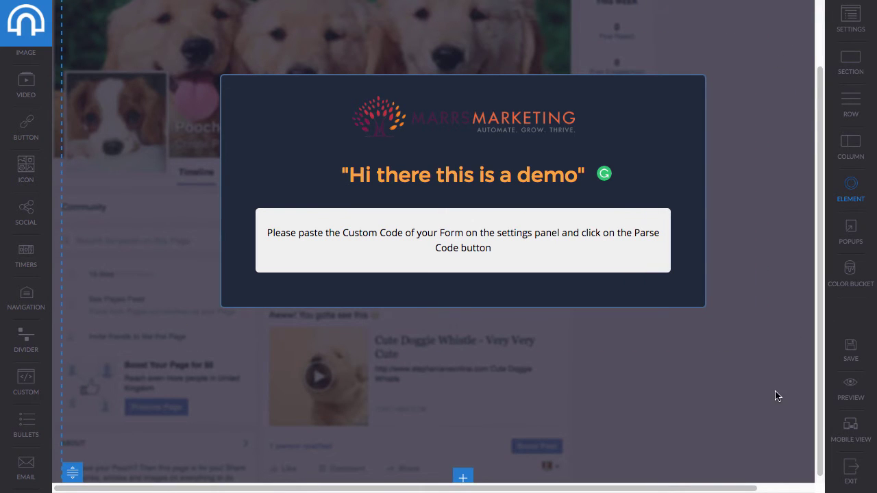
pyautogui.scroll(2, 825, 343)
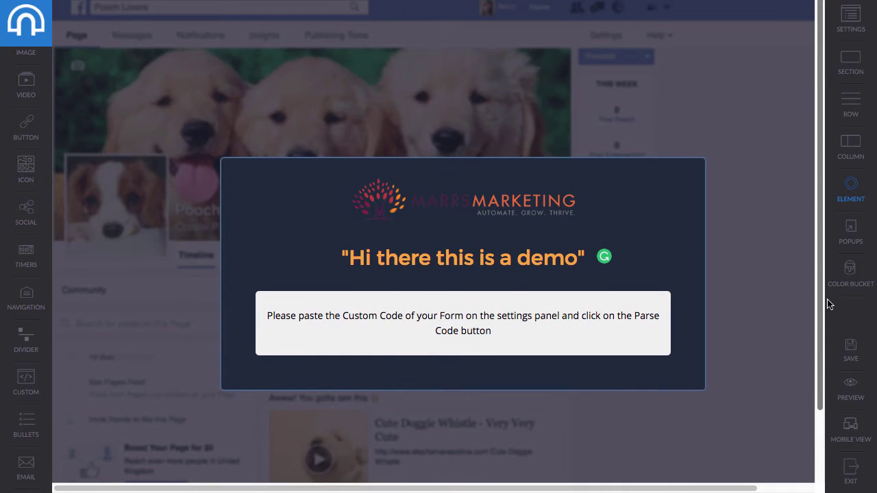
pyautogui.click(650, 29)
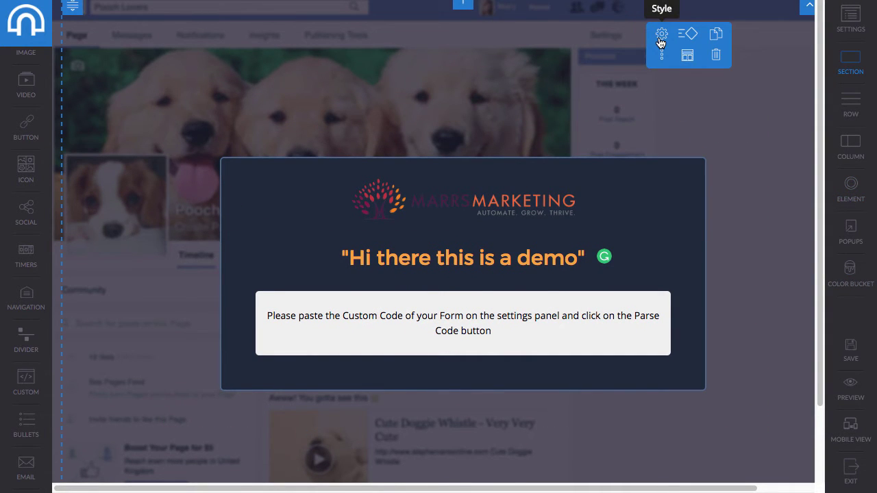
# Step: Leave the section background as none and expand the page-wide Background settings
pyautogui.click(660, 40)
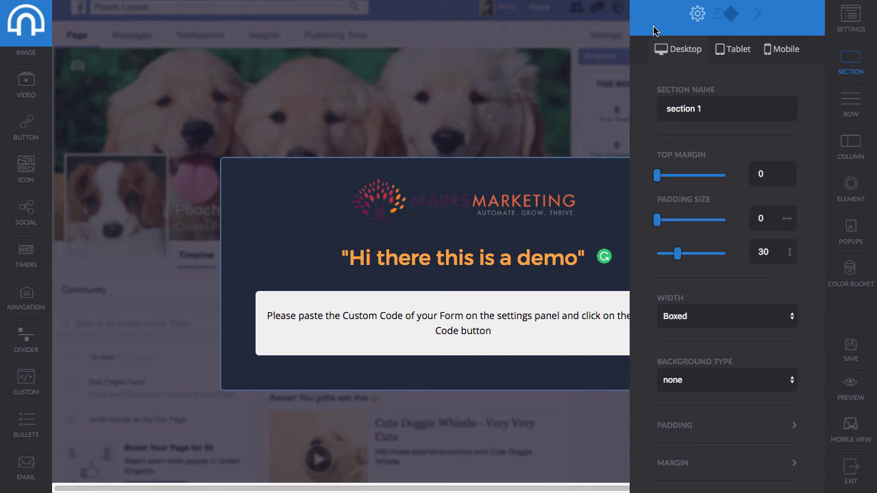
pyautogui.scroll(-1, 719, 240)
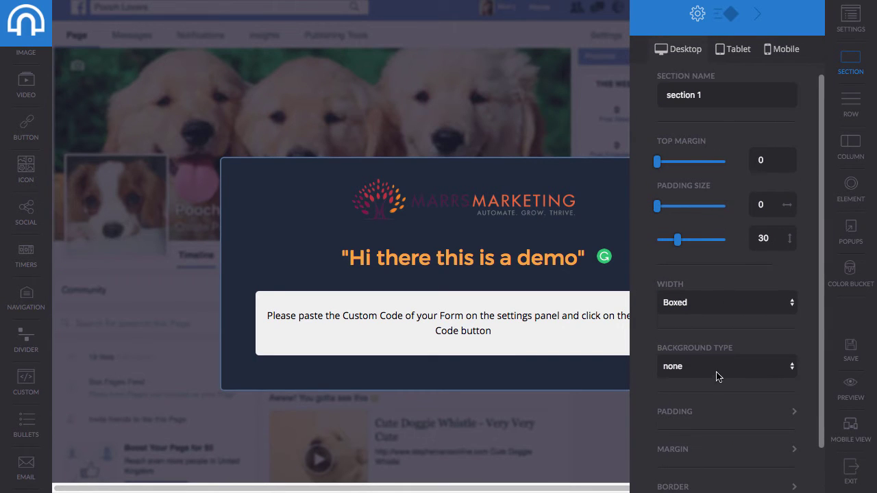
pyautogui.click(710, 367)
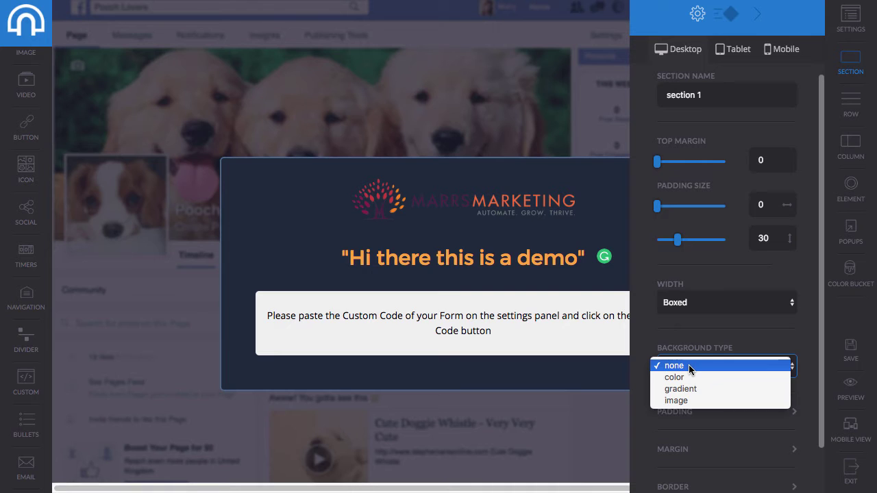
pyautogui.click(689, 368)
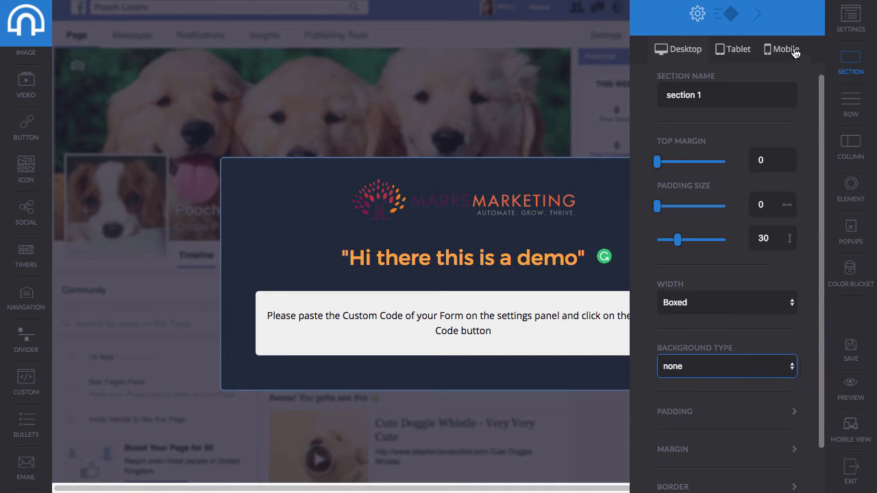
pyautogui.click(849, 23)
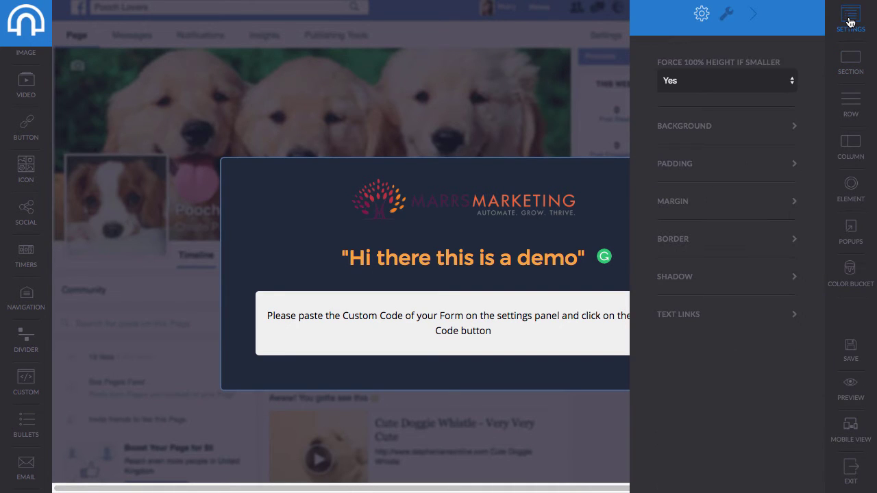
pyautogui.click(677, 127)
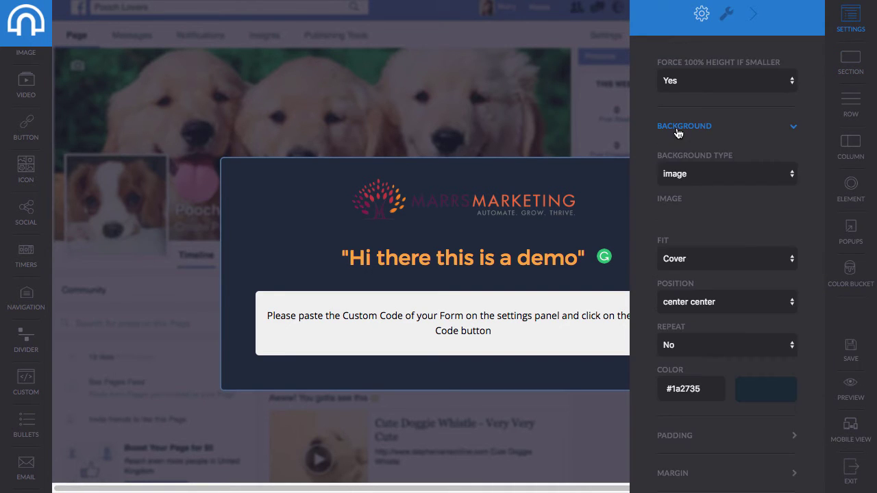
# Step: Set the page Background Type to youtube video and copy the nature video's URL from YouTube
pyautogui.click(746, 173)
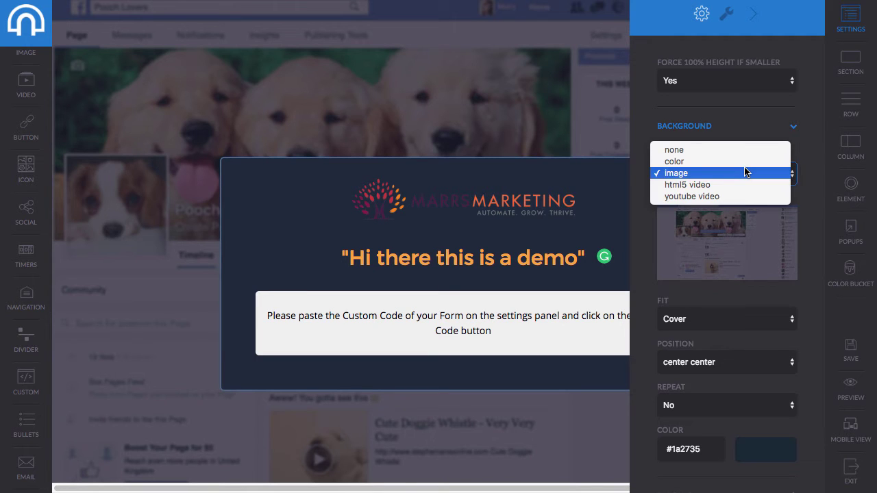
pyautogui.click(699, 198)
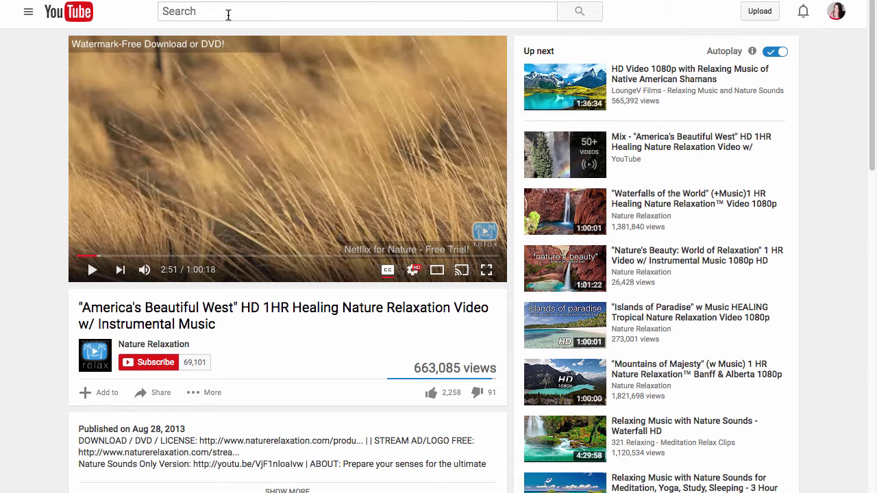
pyautogui.rightClick(239, 11)
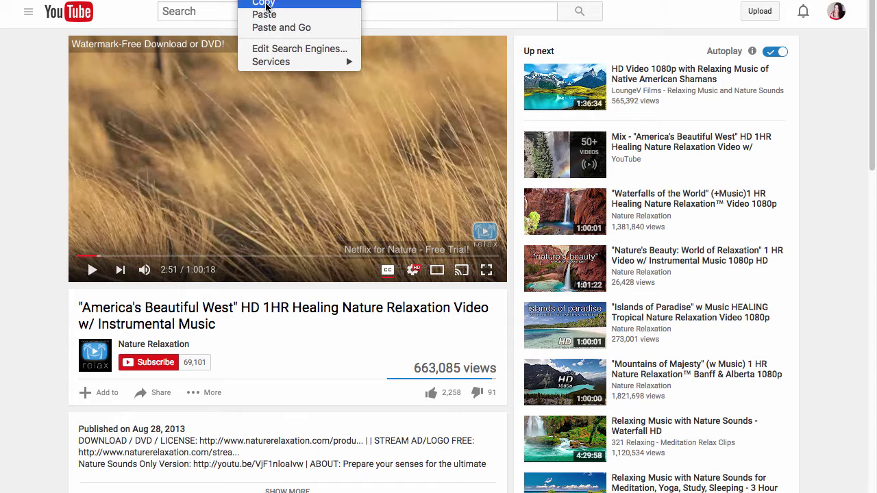
pyautogui.click(266, 4)
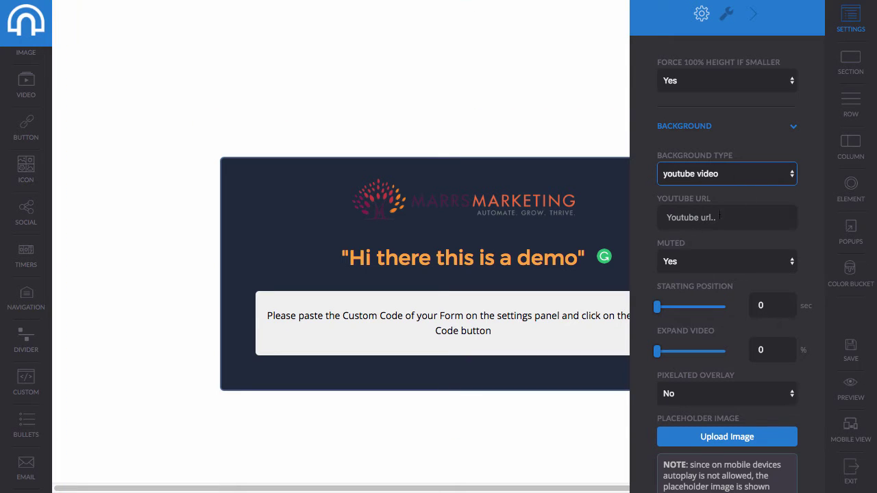
pyautogui.click(704, 215)
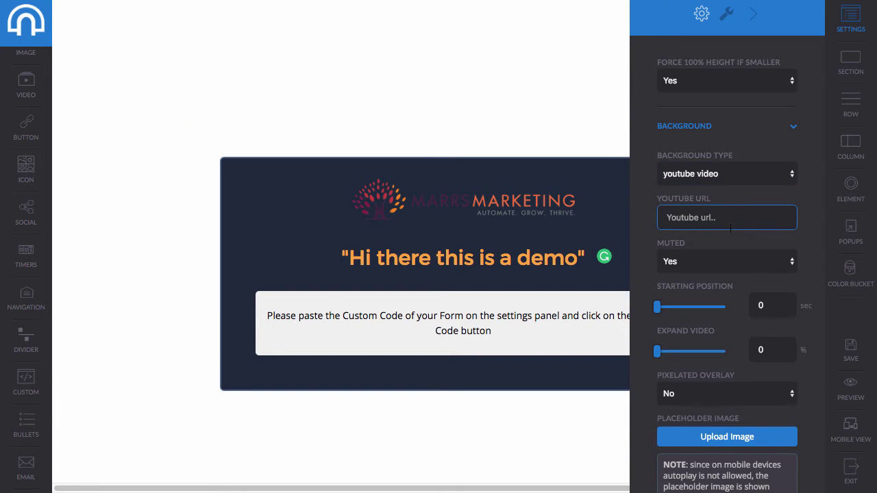
# Step: Paste the nature video URL into YouTube URL and set Starting Position to 200
pyautogui.write('https://www.youtube.com/watch?v=tq75nkjL6a8')
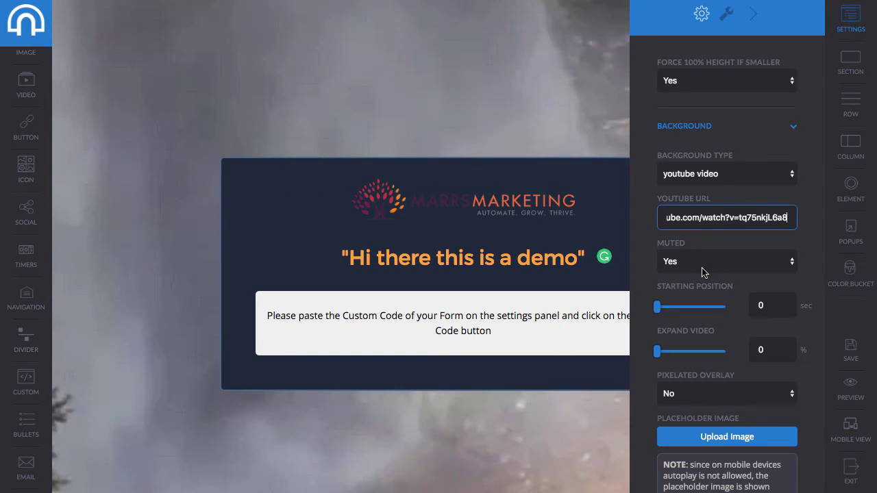
pyautogui.click(762, 305)
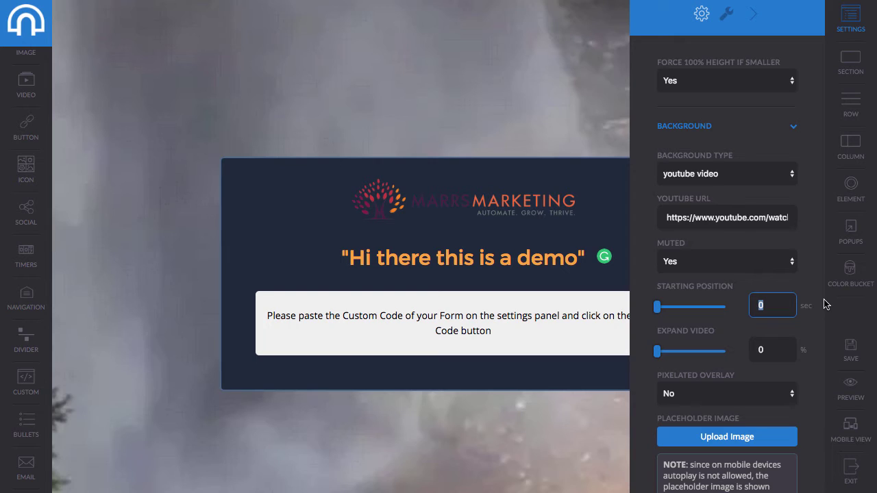
pyautogui.write('200')
pyautogui.click(811, 288)
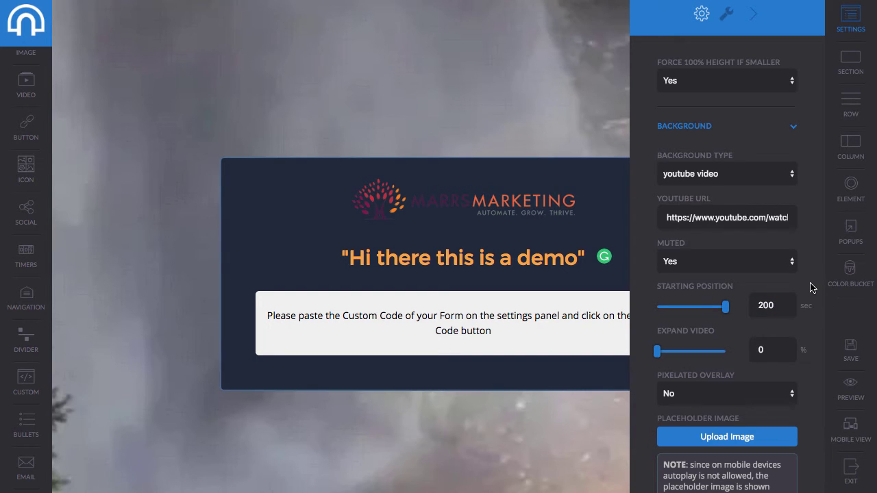
# Step: Set Pixelated Overlay to Yes and preview the page
pyautogui.scroll(-3, 739, 369)
pyautogui.click(722, 301)
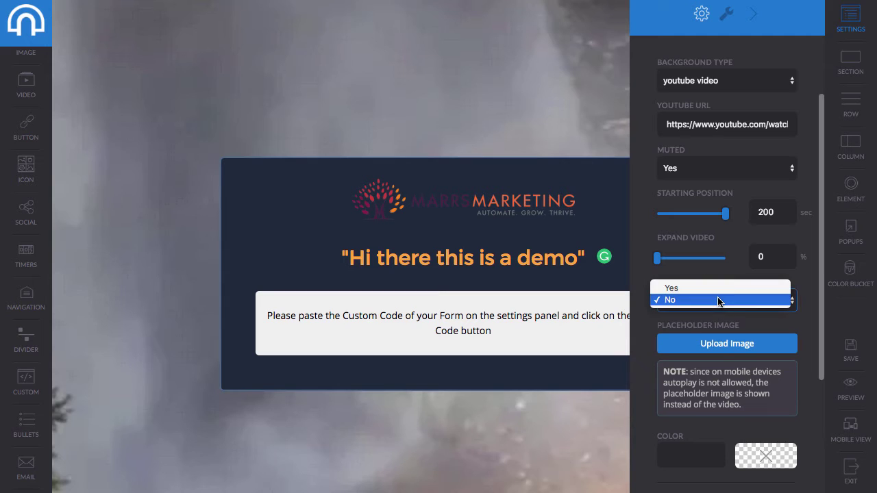
pyautogui.click(716, 288)
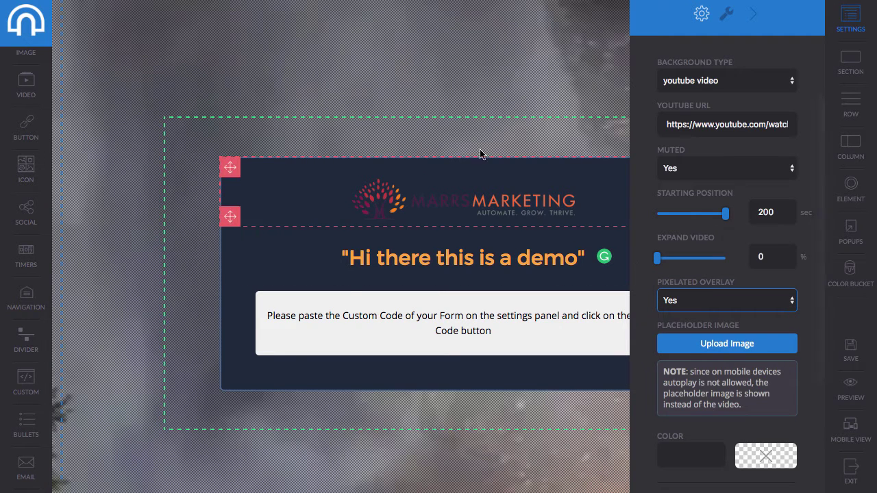
pyautogui.scroll(-1, 720, 342)
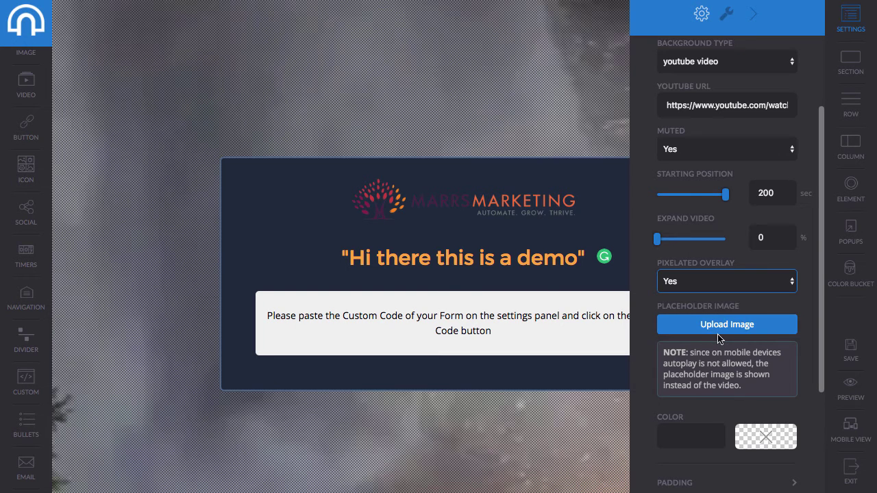
pyautogui.moveTo(687, 347); pyautogui.dragTo(761, 379)
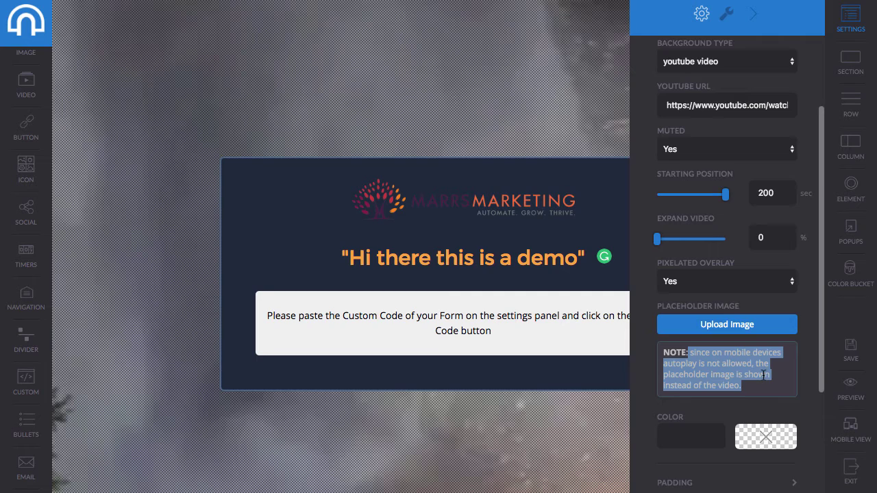
pyautogui.scroll(-3, 759, 310)
pyautogui.scroll(6, 729, 296)
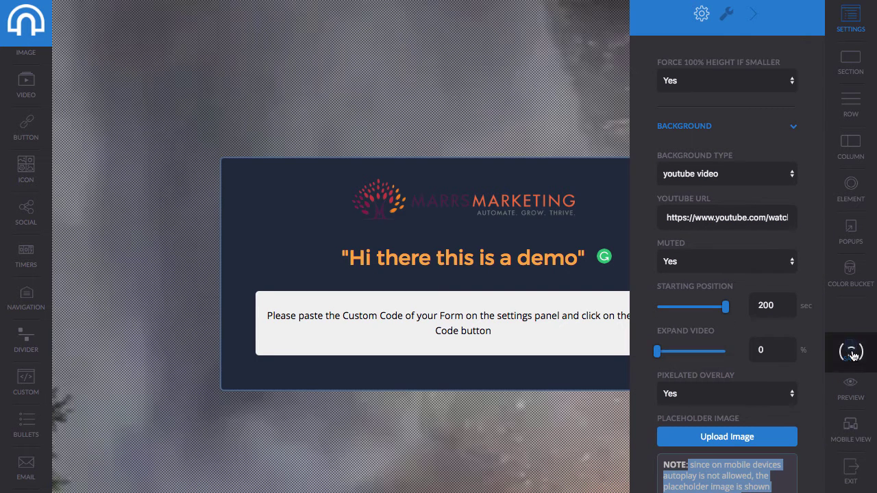
pyautogui.click(851, 394)
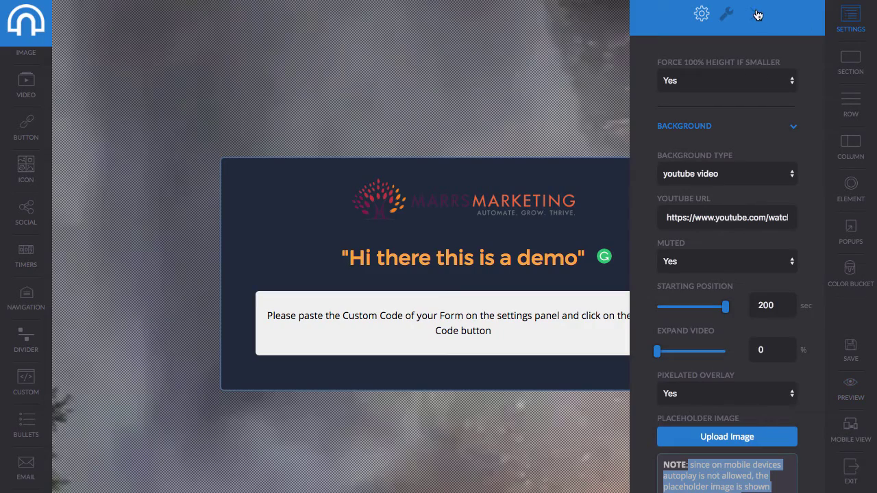
# Step: Close the page settings panel and select the form placeholder element
pyautogui.click(756, 13)
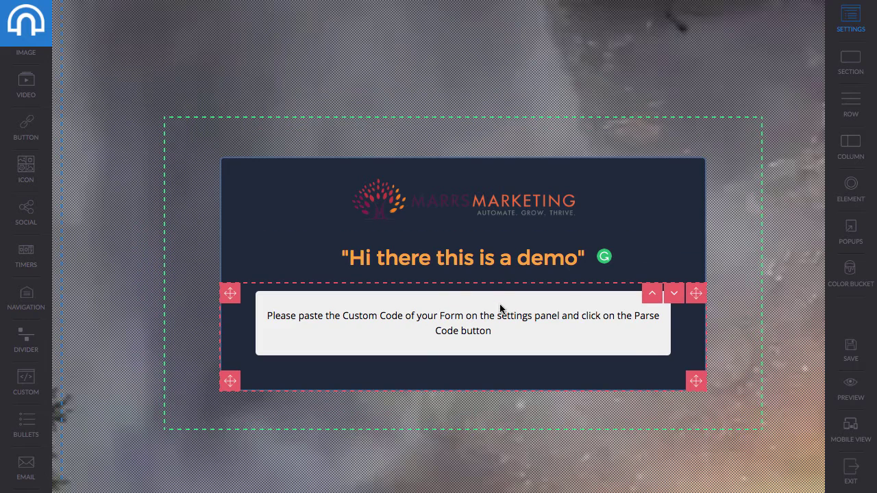
pyautogui.click(574, 328)
# Step: Switch the form's Autoresponder back to iGloo and close the element settings panel
pyautogui.click(578, 326)
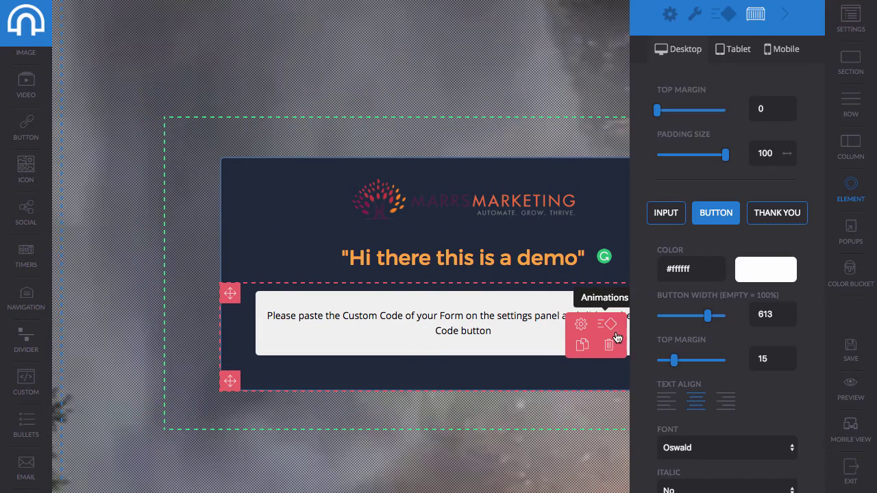
pyautogui.click(694, 20)
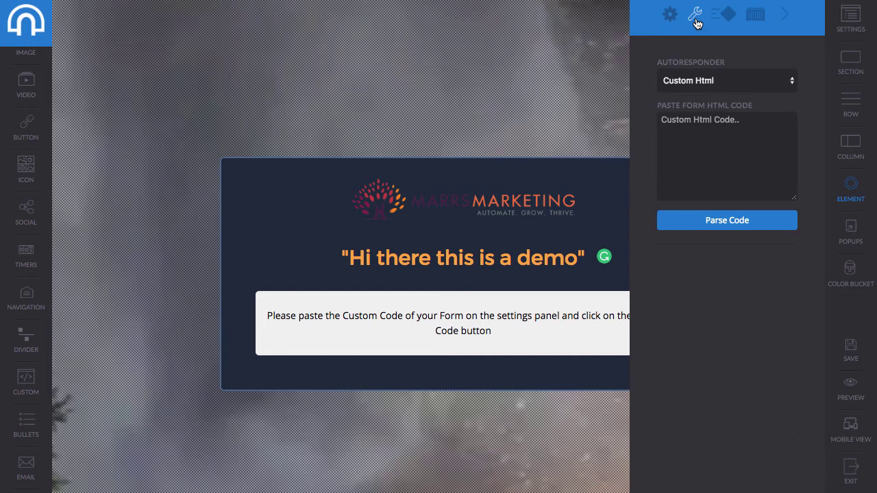
pyautogui.click(693, 86)
pyautogui.click(694, 92)
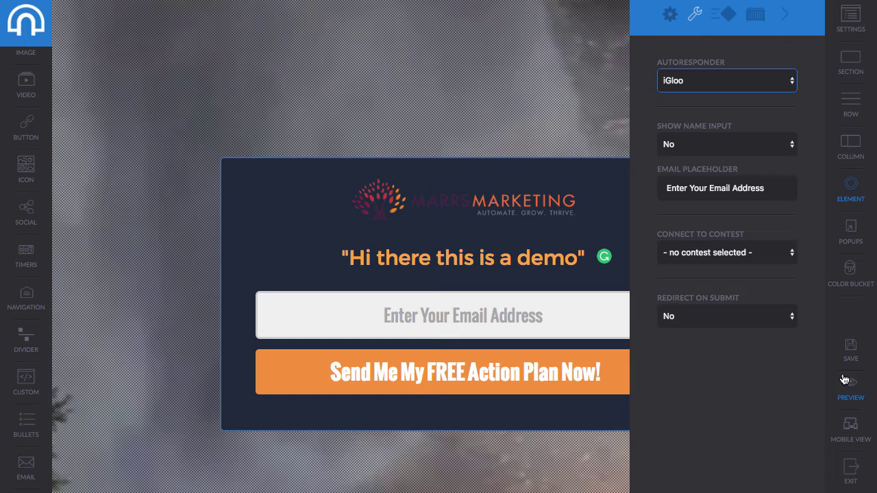
pyautogui.click(785, 13)
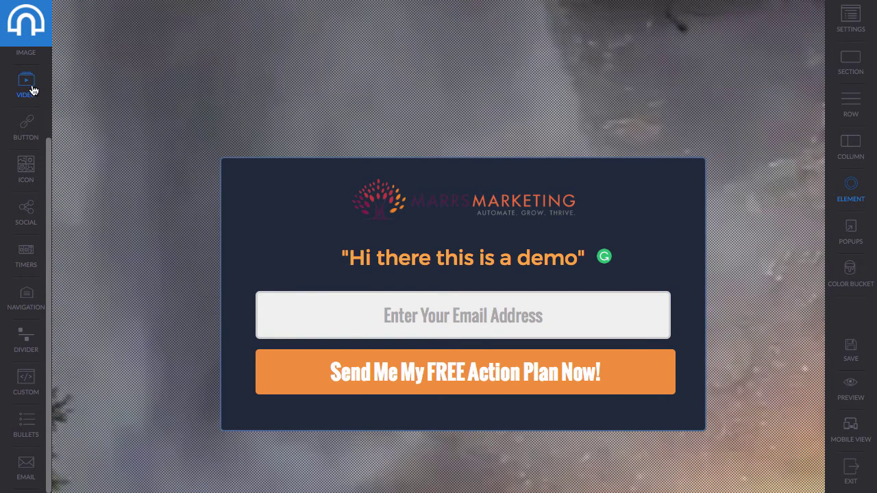
# Step: Add a video block below the logo and set its Video Type to Vimeo
pyautogui.moveTo(26, 85); pyautogui.dragTo(449, 255)
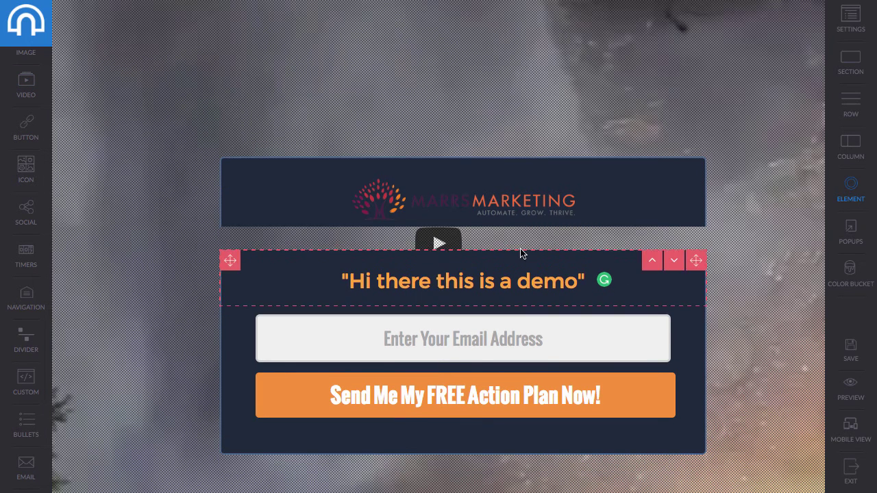
pyautogui.scroll(-1, 543, 418)
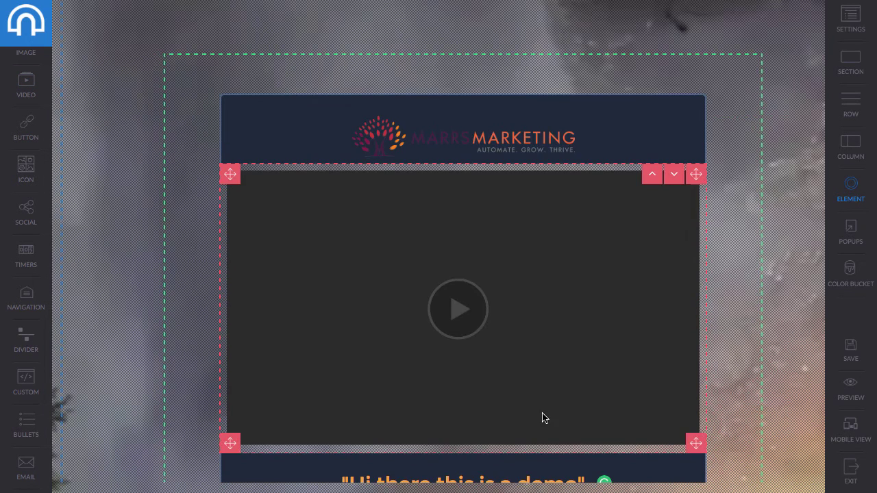
pyautogui.moveTo(495, 306)
pyautogui.click(480, 293)
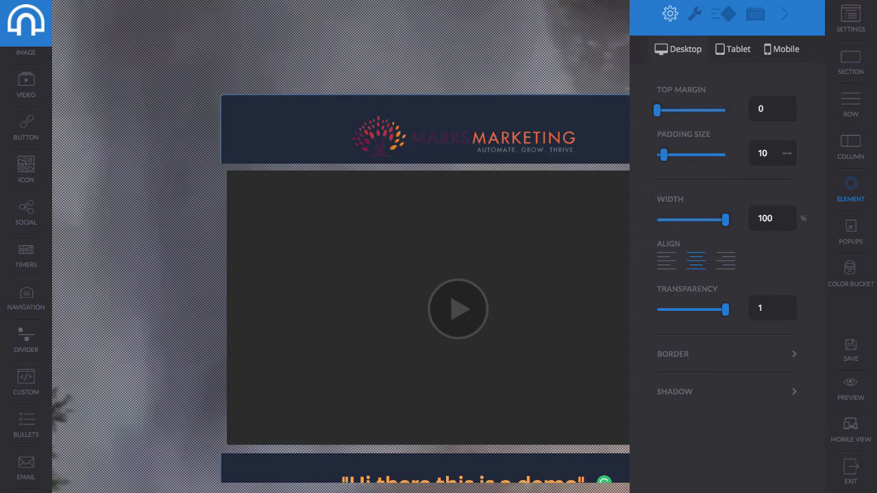
pyautogui.click(696, 21)
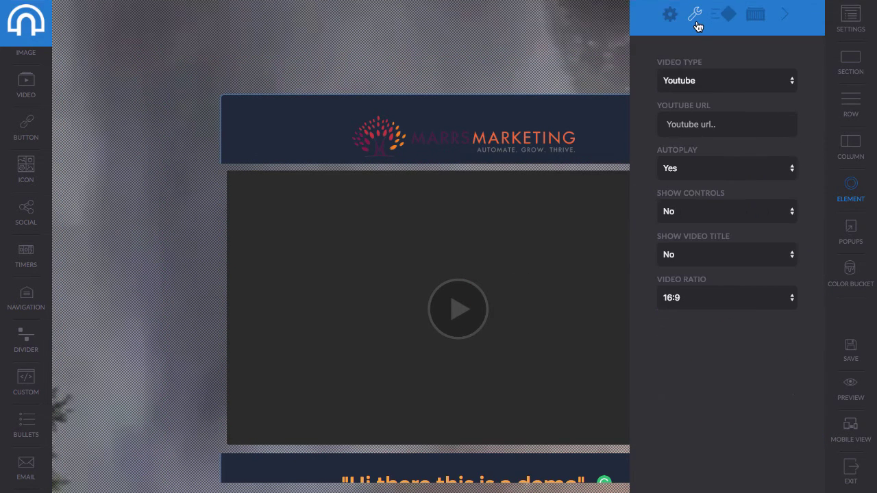
pyautogui.click(686, 86)
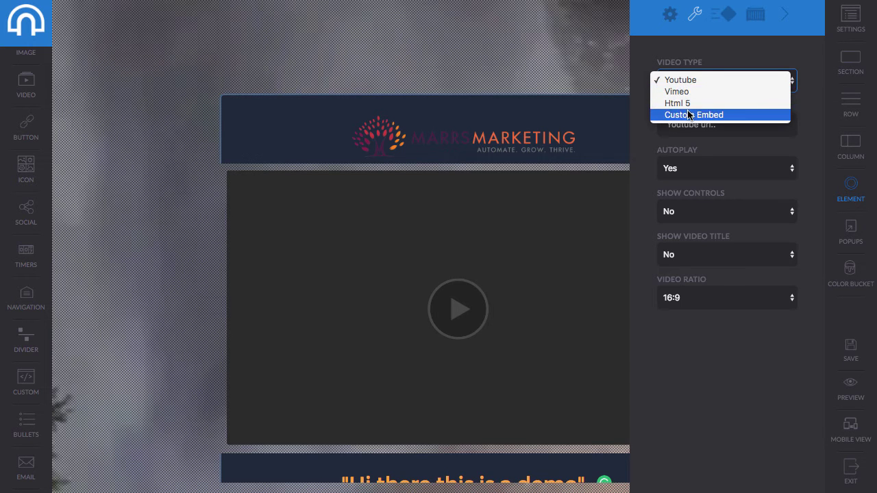
pyautogui.click(688, 92)
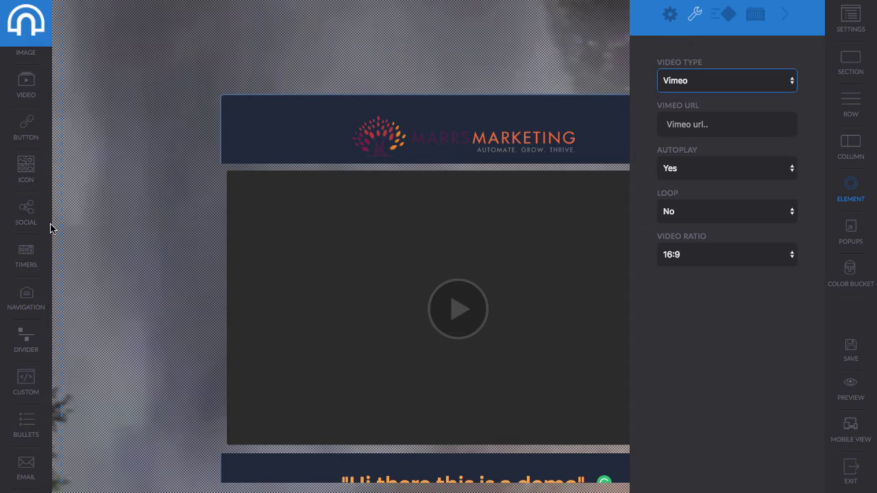
# Step: Place a new, still-empty icon element above the Vimeo video
pyautogui.click(25, 173)
pyautogui.moveTo(25, 172); pyautogui.dragTo(446, 188)
pyautogui.click(783, 18)
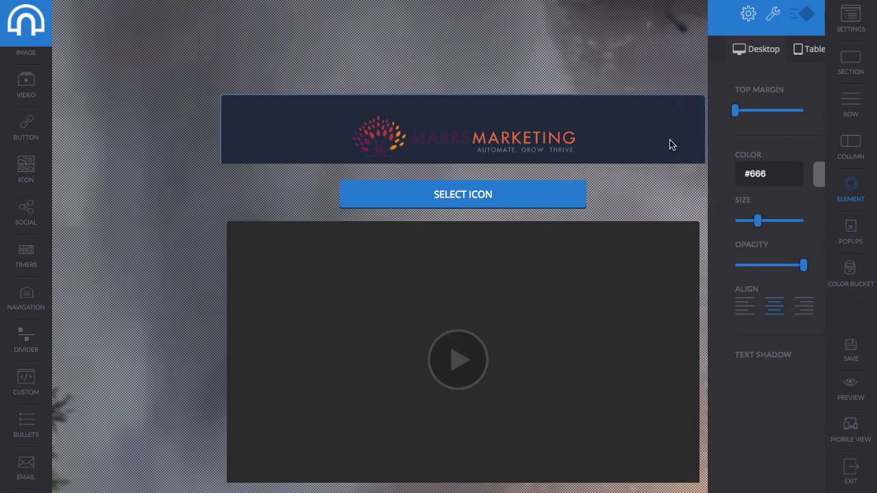
# Step: Fill the new icon element with the badge checkmark icon and colour it red #ca4646
pyautogui.click(455, 196)
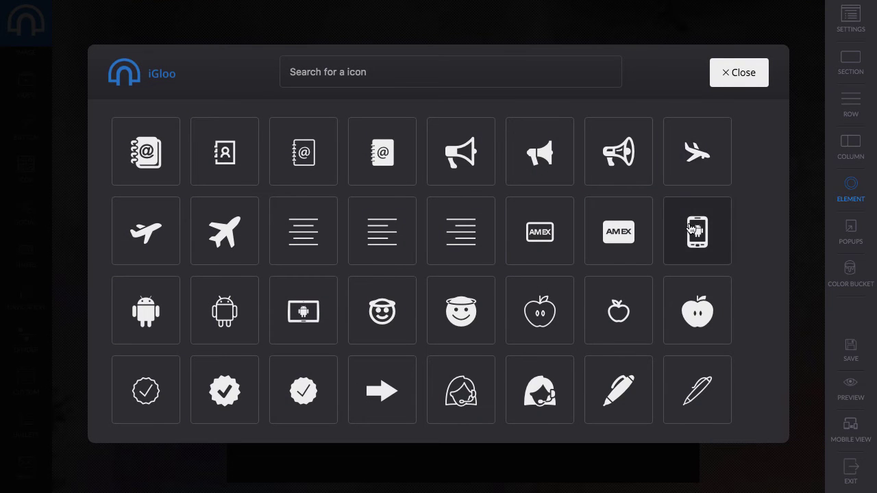
pyautogui.click(220, 404)
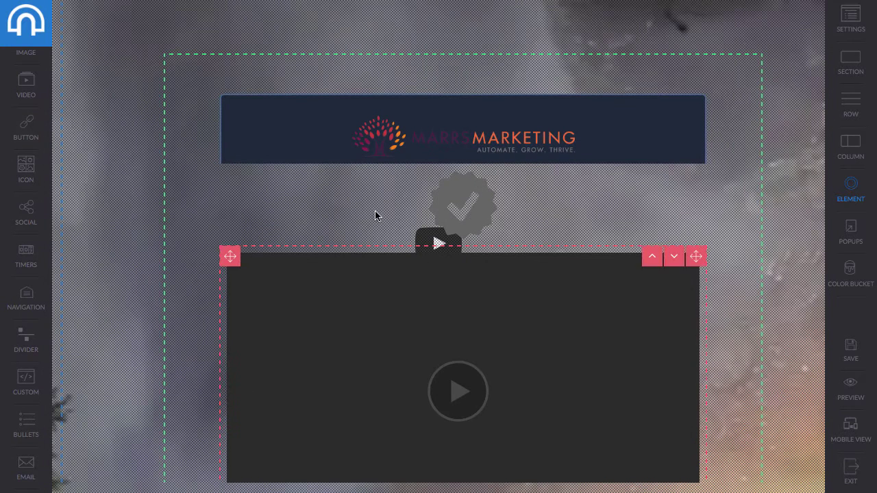
pyautogui.moveTo(500, 240)
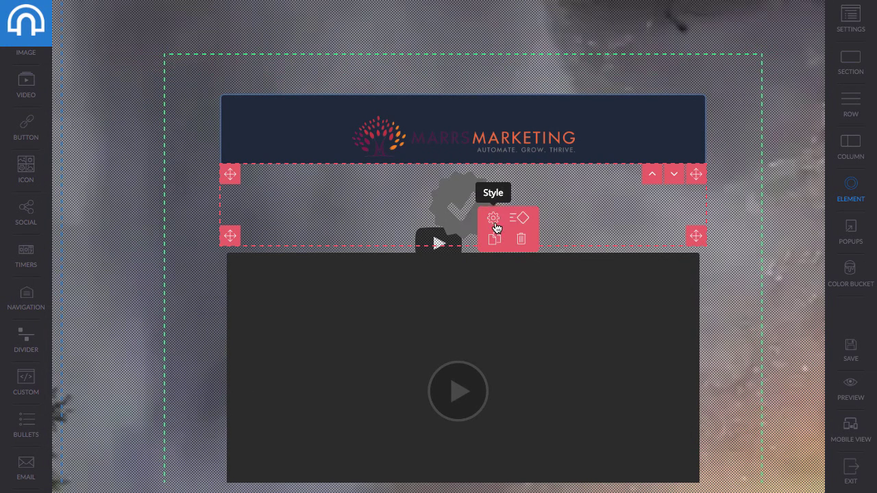
pyautogui.click(489, 221)
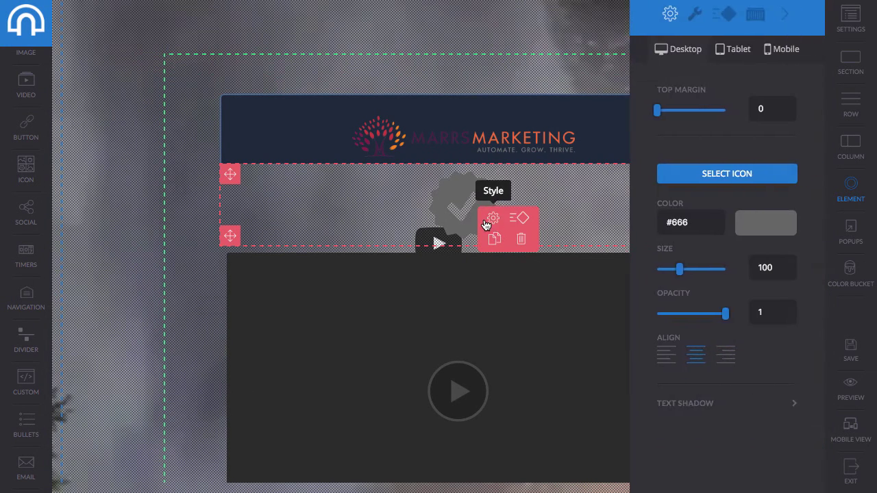
pyautogui.click(749, 227)
pyautogui.click(804, 263)
pyautogui.moveTo(810, 267)
pyautogui.mouseDown()
pyautogui.moveTo(836, 260)
pyautogui.moveTo(837, 268)
pyautogui.moveTo(829, 281)
pyautogui.moveTo(831, 256)
pyautogui.moveTo(814, 268)
pyautogui.mouseUp()
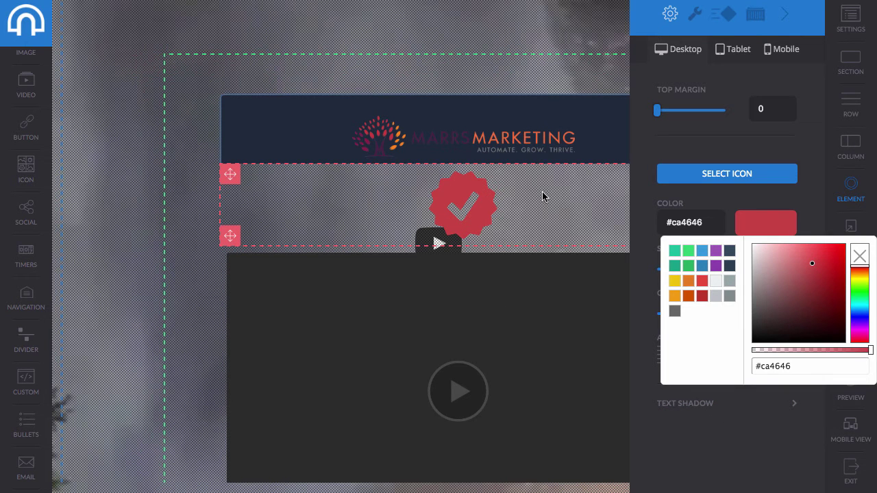
pyautogui.click(788, 12)
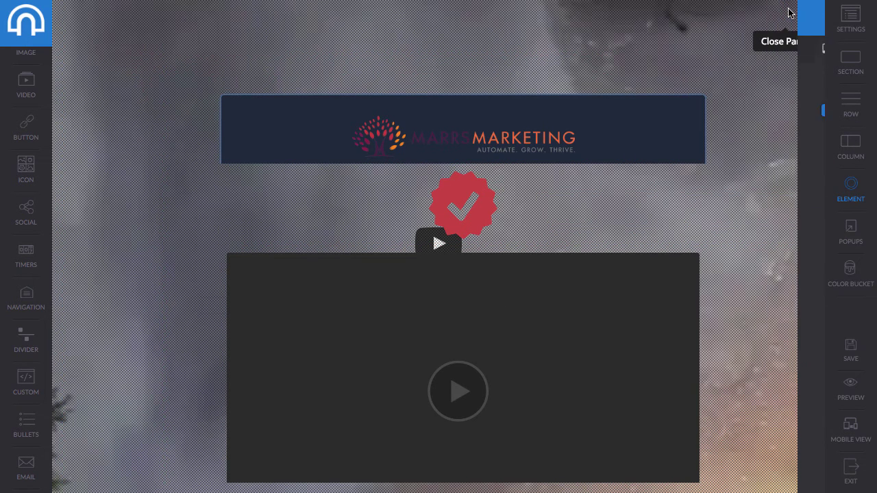
# Step: Copy the Marrs Marketing #721544 swatch from Color Bucket and paste it as the checkmark's colour
pyautogui.click(850, 274)
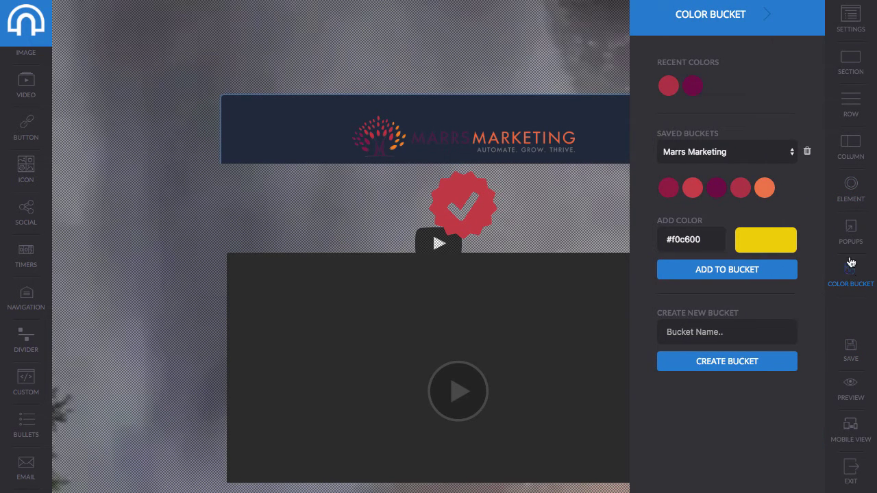
pyautogui.moveTo(696, 198)
pyautogui.click(716, 188)
pyautogui.click(490, 199)
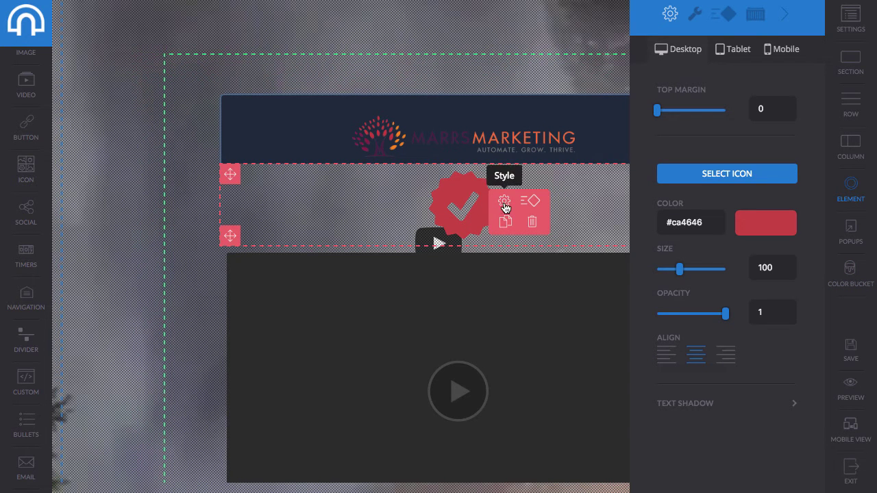
pyautogui.moveTo(703, 222); pyautogui.dragTo(659, 220)
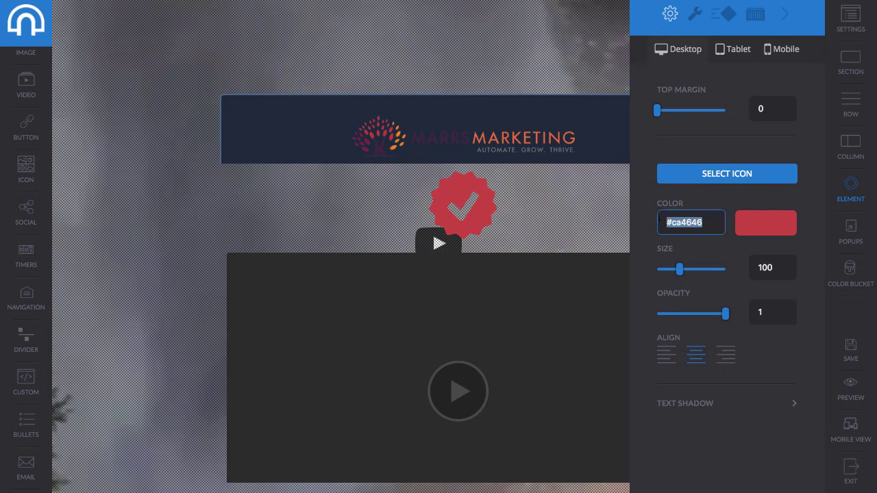
pyautogui.press('super+v')
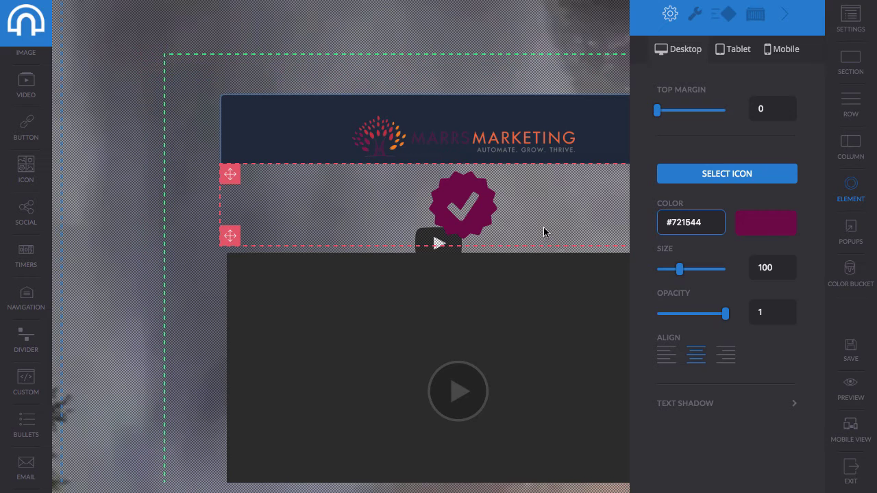
pyautogui.click(785, 15)
# Step: Add social share buttons above the video and settle on the blocks button style
pyautogui.scroll(-2, 729, 133)
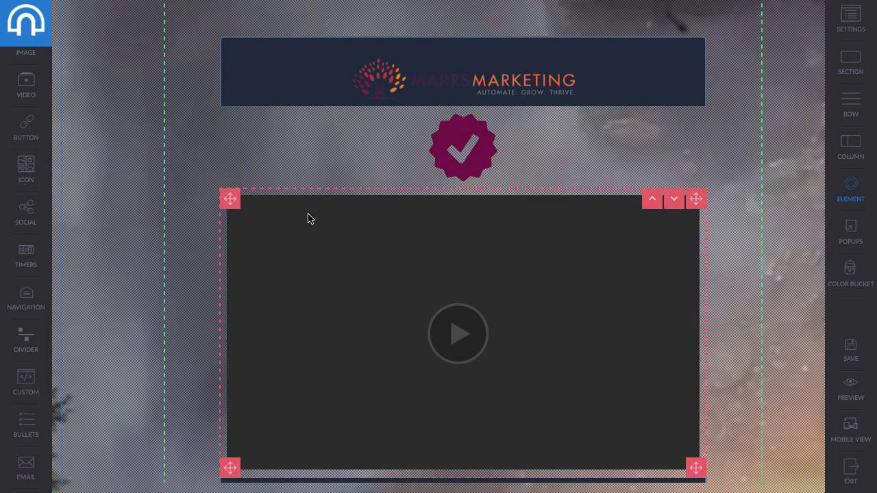
pyautogui.scroll(-1, 308, 217)
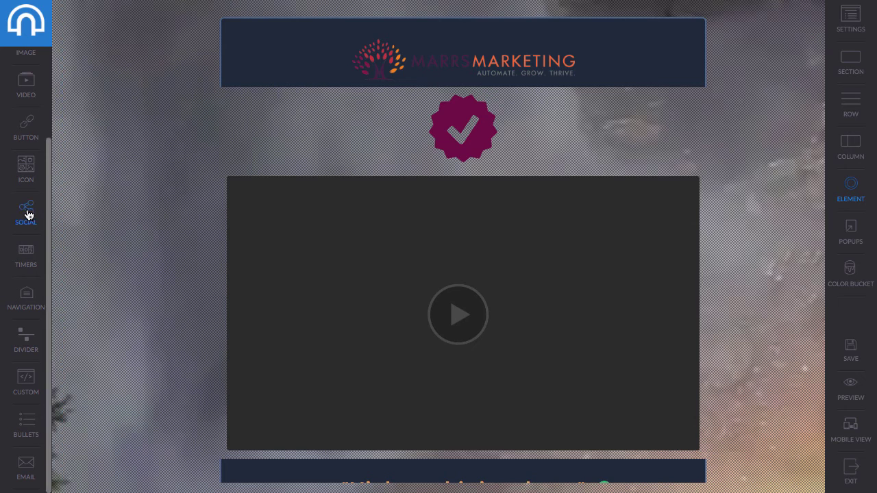
pyautogui.moveTo(27, 214); pyautogui.dragTo(380, 201)
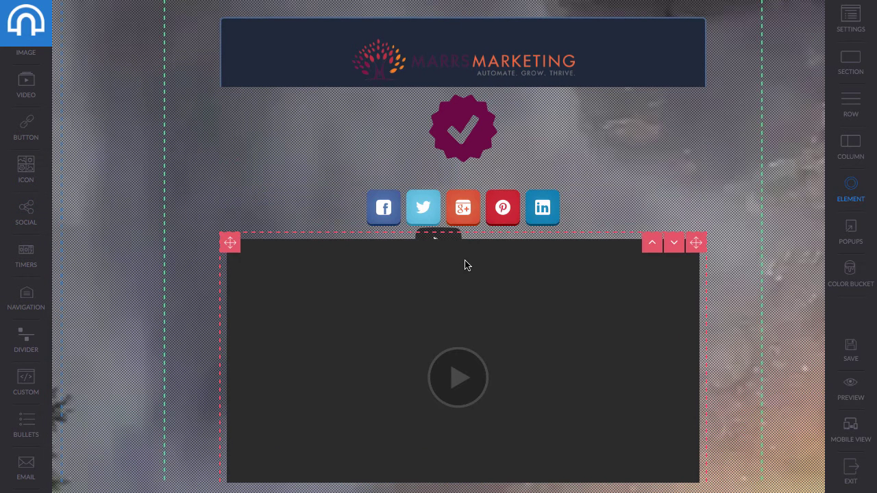
pyautogui.click(619, 200)
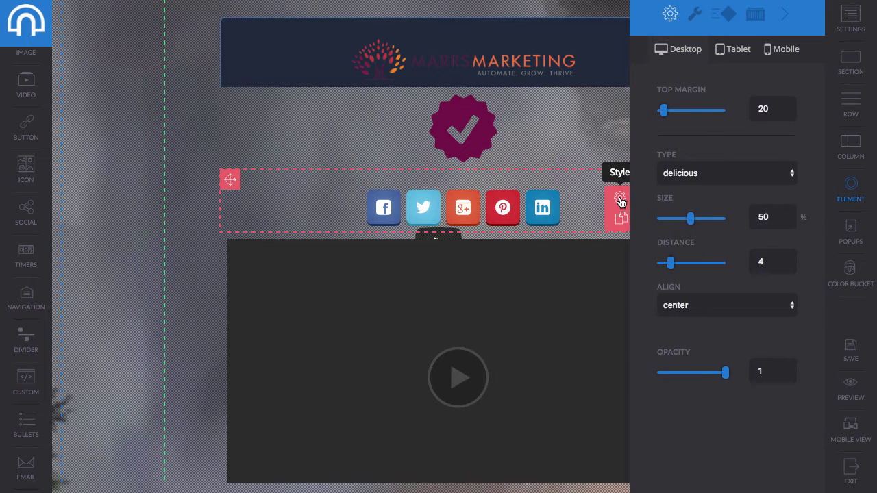
pyautogui.click(678, 174)
pyautogui.click(698, 185)
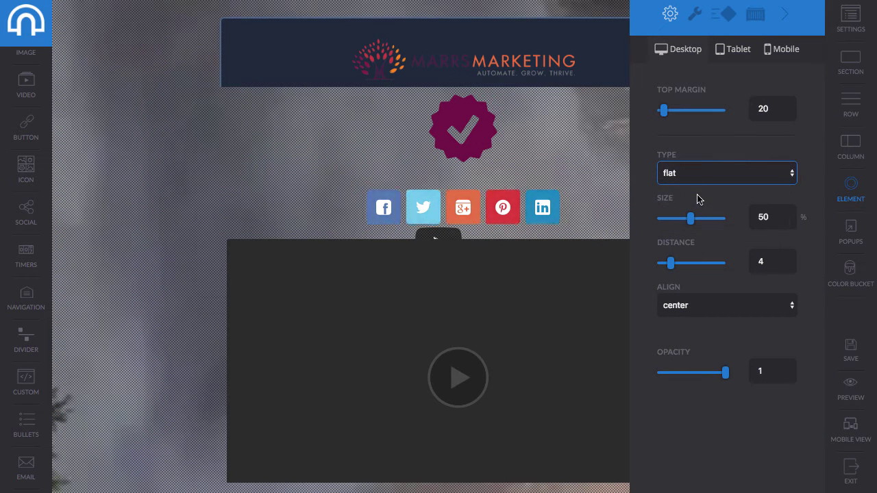
pyautogui.click(703, 176)
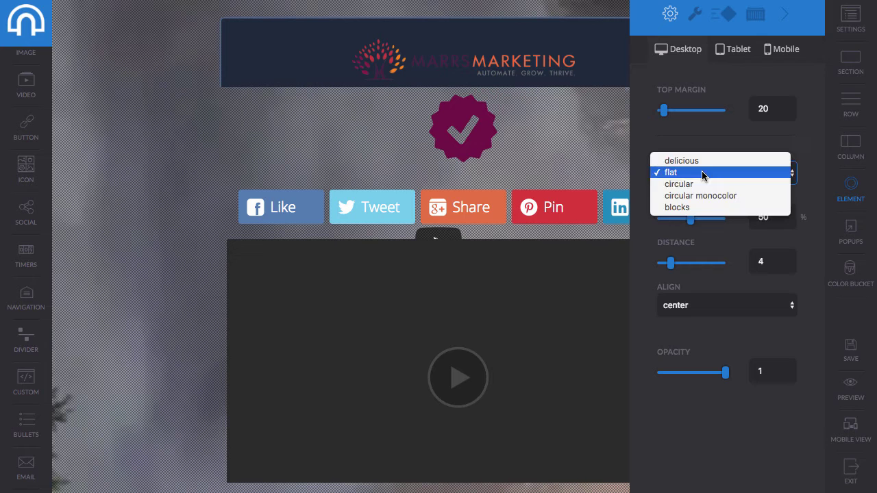
pyautogui.click(685, 183)
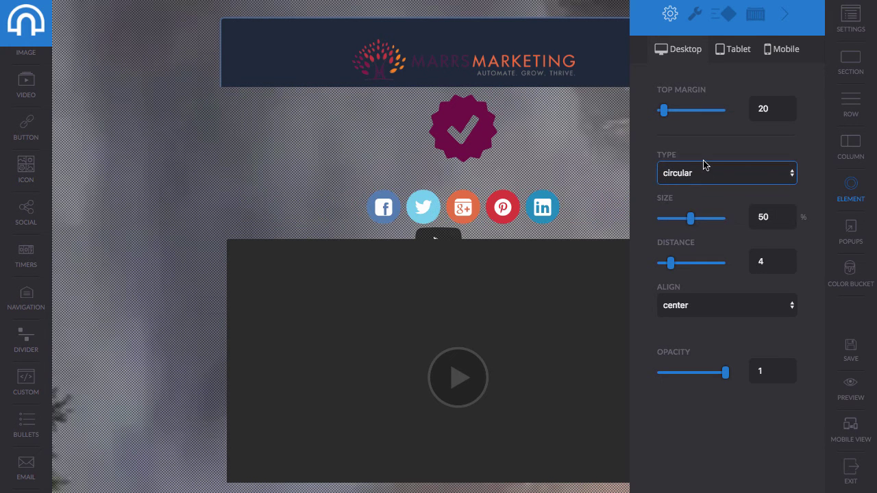
pyautogui.click(705, 165)
pyautogui.click(706, 184)
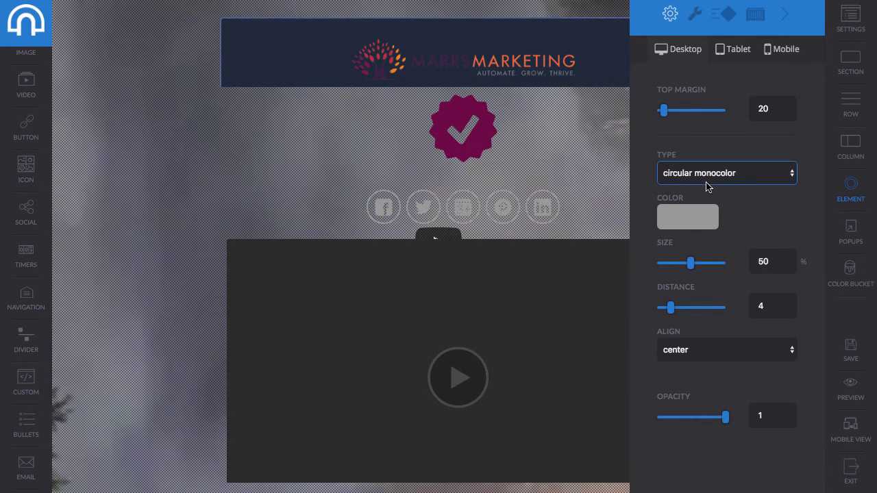
pyautogui.click(707, 180)
pyautogui.click(709, 185)
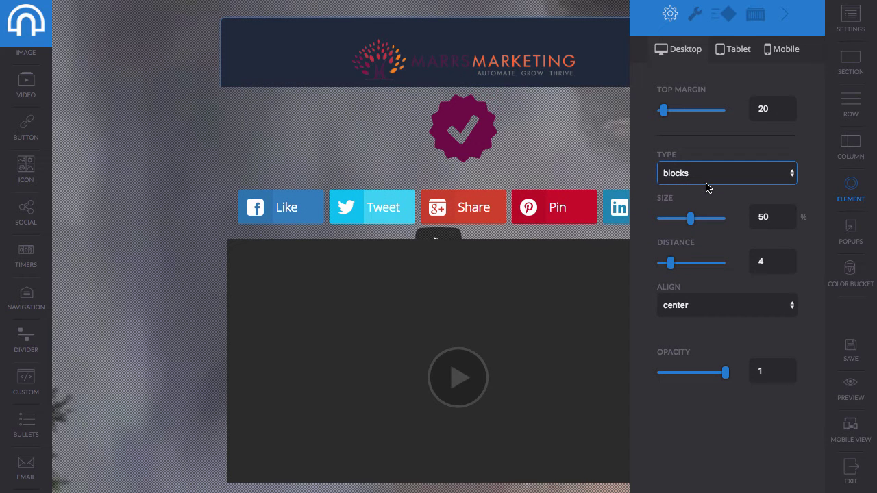
# Step: Keep all five networks included, review the enter animation, then drop a countdown timer below
pyautogui.click(782, 23)
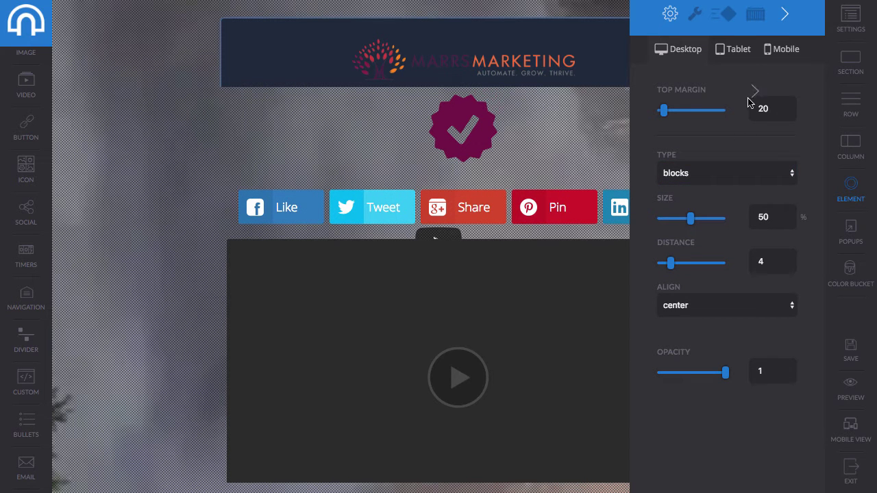
pyautogui.click(694, 15)
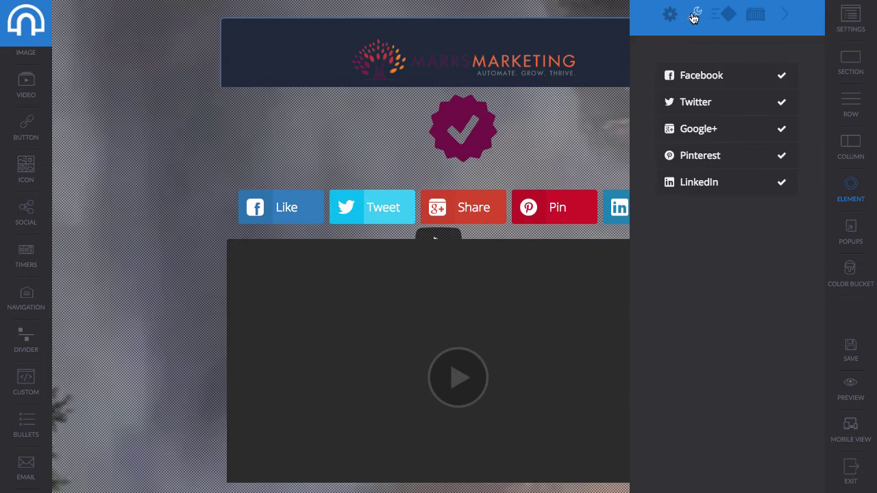
pyautogui.click(782, 77)
pyautogui.click(784, 77)
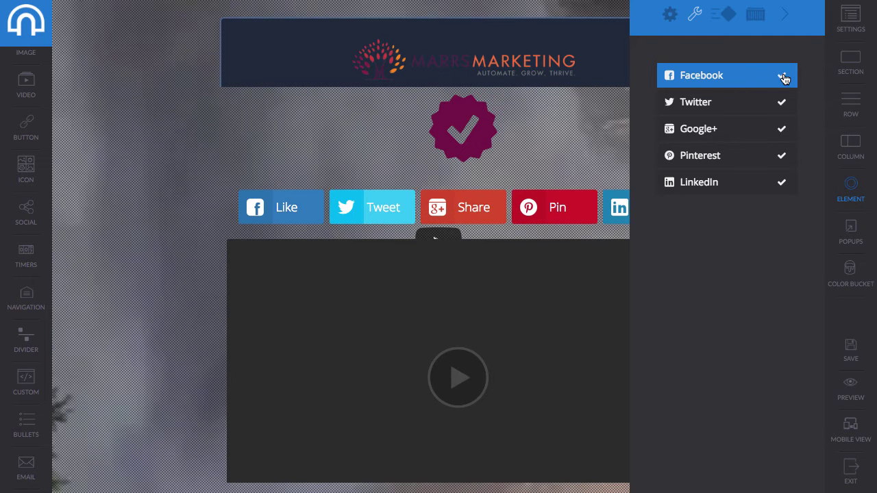
pyautogui.click(725, 13)
pyautogui.click(693, 65)
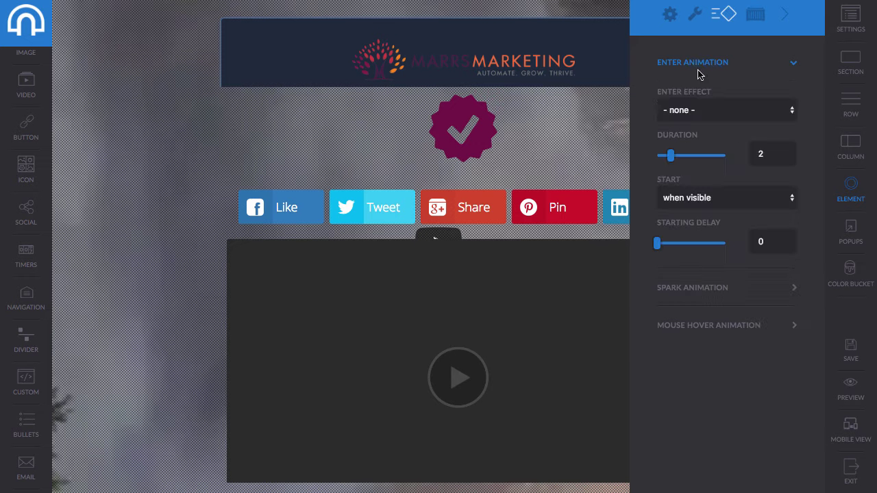
pyautogui.click(786, 17)
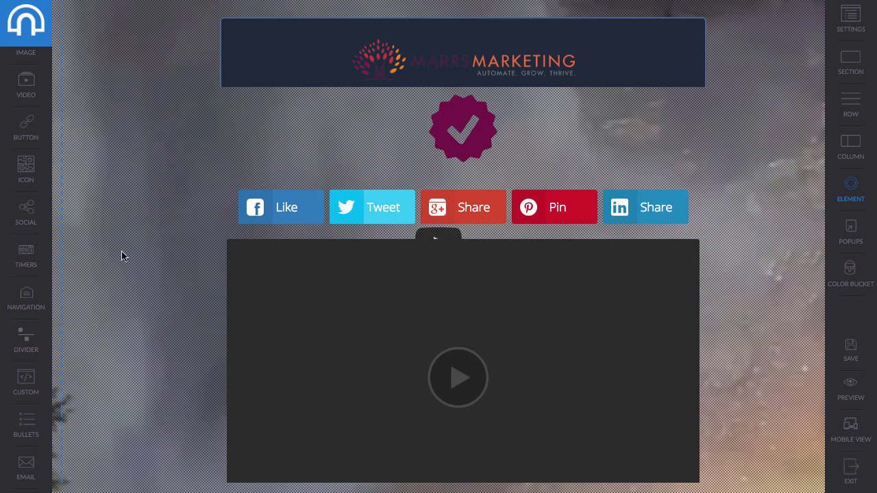
pyautogui.moveTo(18, 260); pyautogui.dragTo(461, 251)
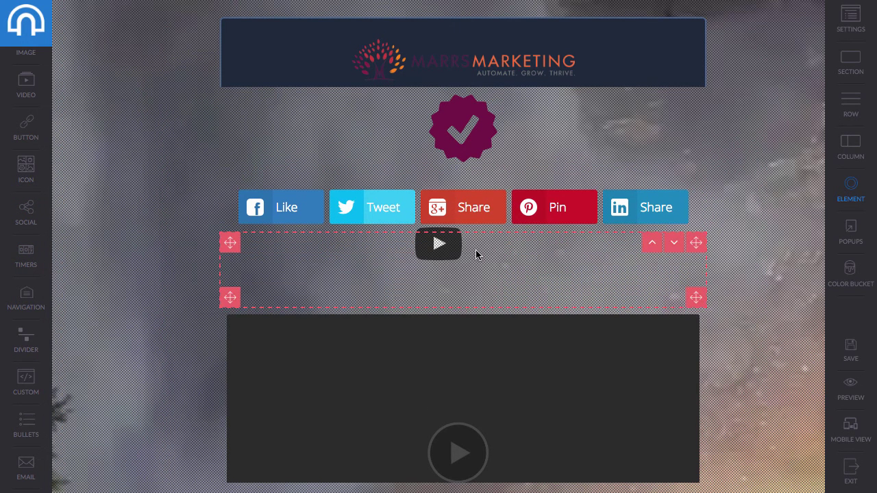
# Step: Set the countdown timer's text colour to #721544
pyautogui.moveTo(634, 274)
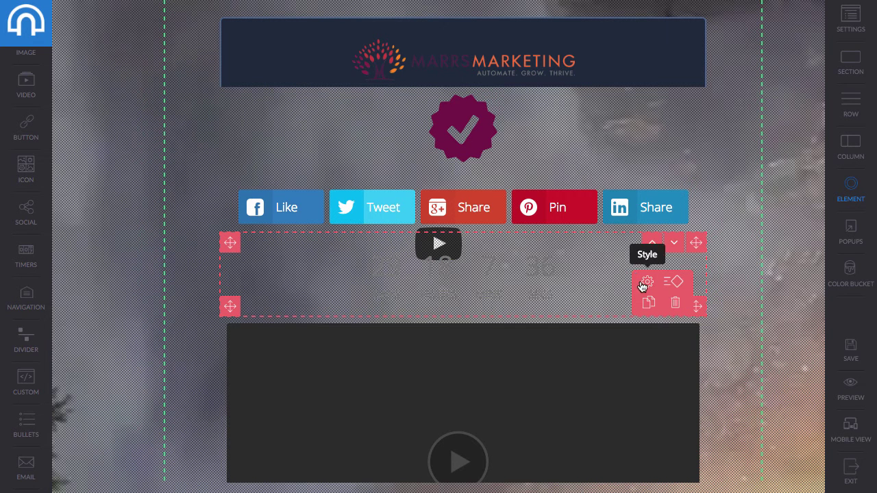
pyautogui.click(643, 283)
pyautogui.scroll(-3, 694, 281)
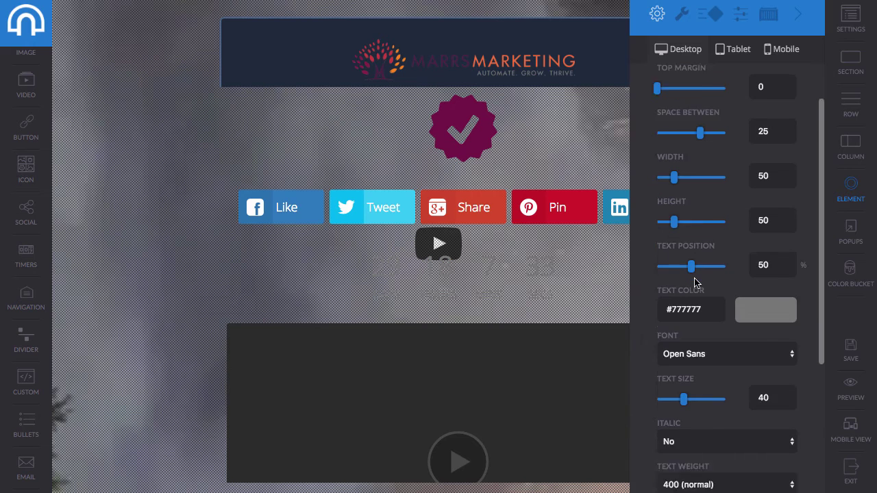
pyautogui.scroll(-1, 700, 287)
pyautogui.moveTo(722, 261); pyautogui.dragTo(678, 263)
pyautogui.click(767, 273)
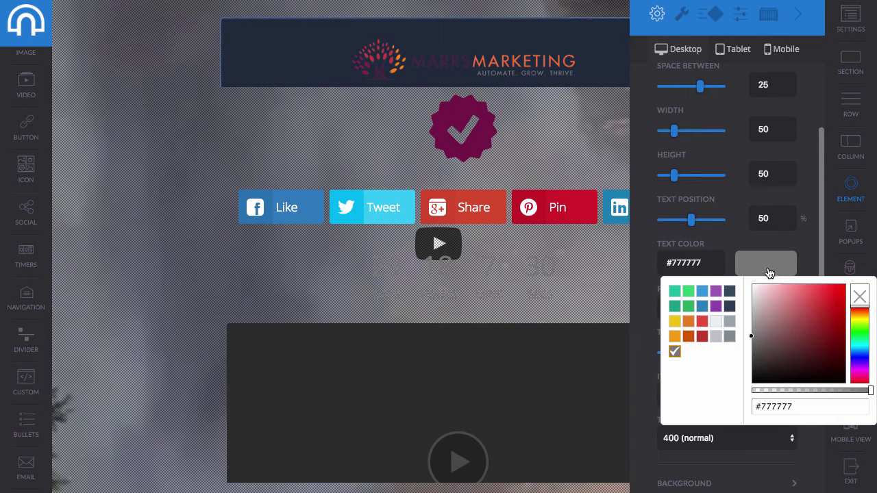
pyautogui.moveTo(711, 262); pyautogui.dragTo(667, 263)
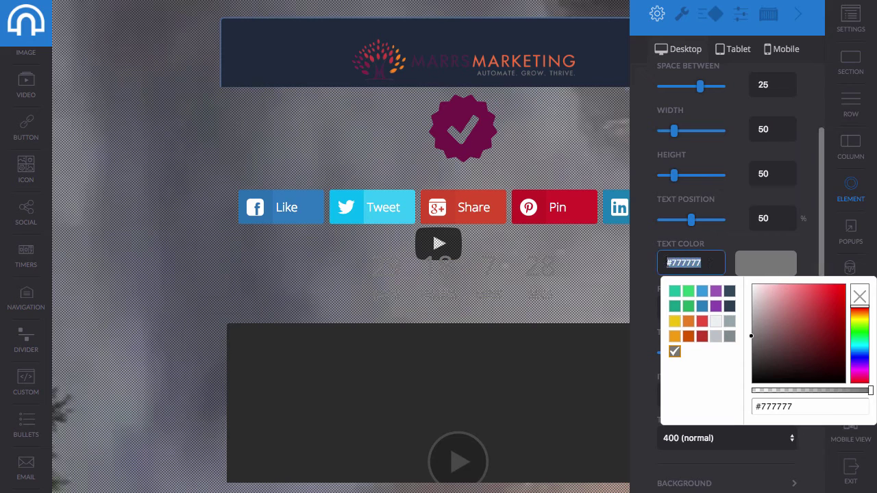
pyautogui.hotkey('ctrl', 'v')
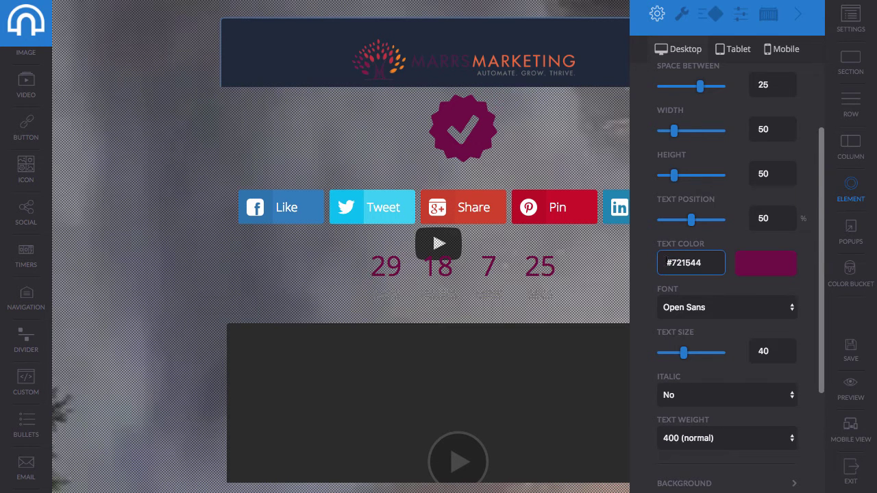
# Step: Make the timer digits bold with text weight 700
pyautogui.scroll(-3, 760, 294)
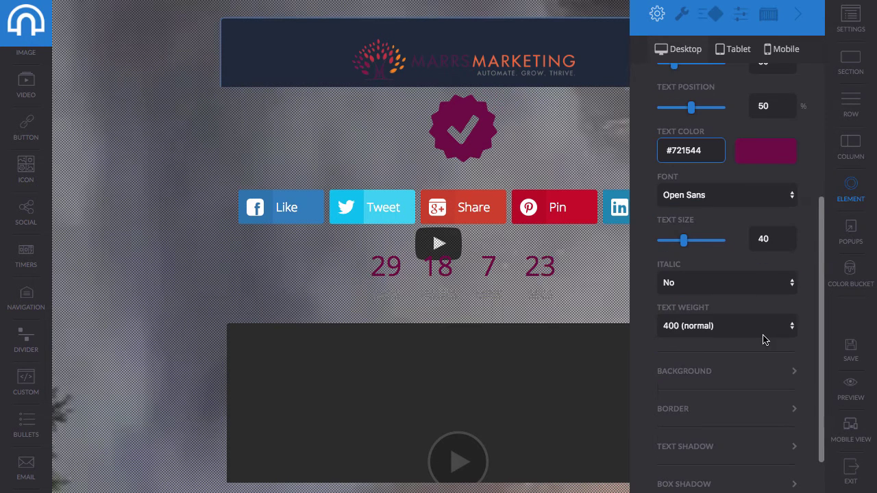
pyautogui.click(733, 330)
pyautogui.click(716, 356)
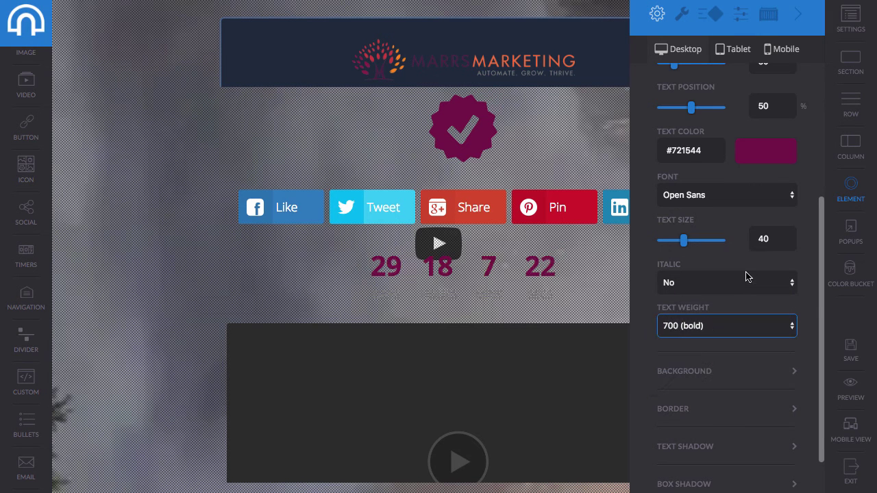
pyautogui.click(176, 219)
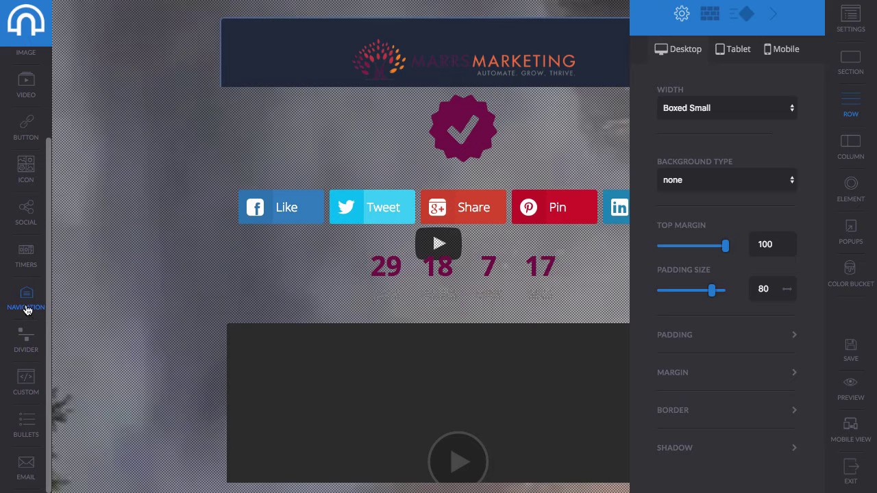
pyautogui.click(775, 14)
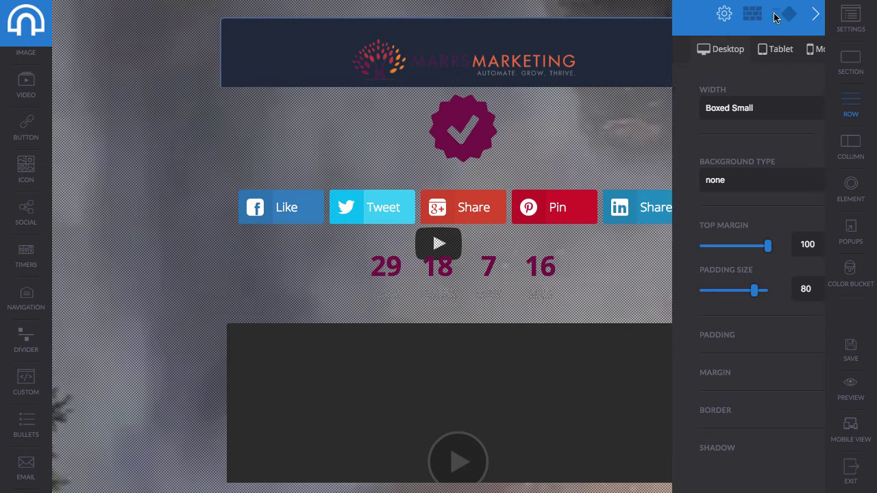
pyautogui.moveTo(442, 86); pyautogui.dragTo(488, 41)
pyautogui.moveTo(503, 181); pyautogui.dragTo(502, 181)
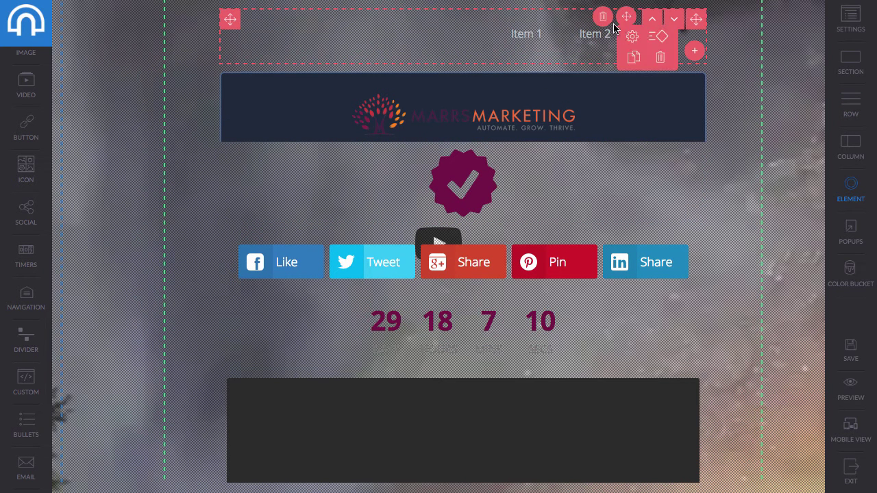
pyautogui.click(633, 46)
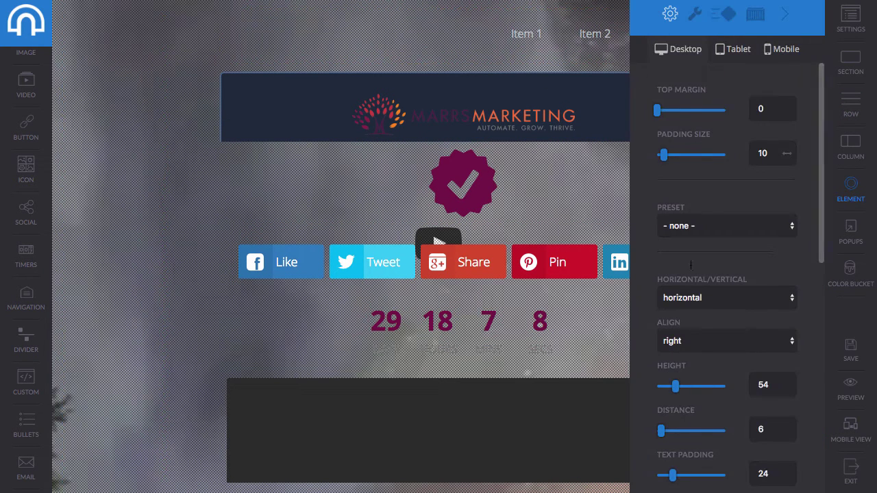
pyautogui.click(742, 297)
pyautogui.click(740, 309)
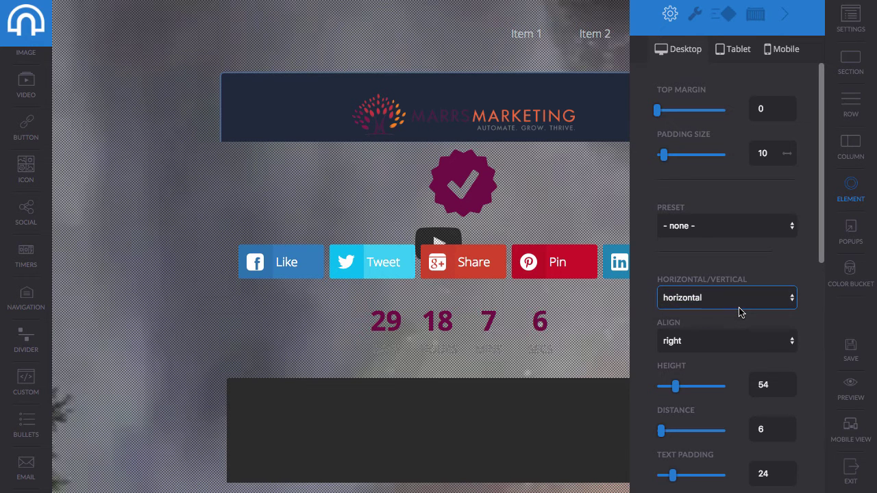
pyautogui.click(784, 15)
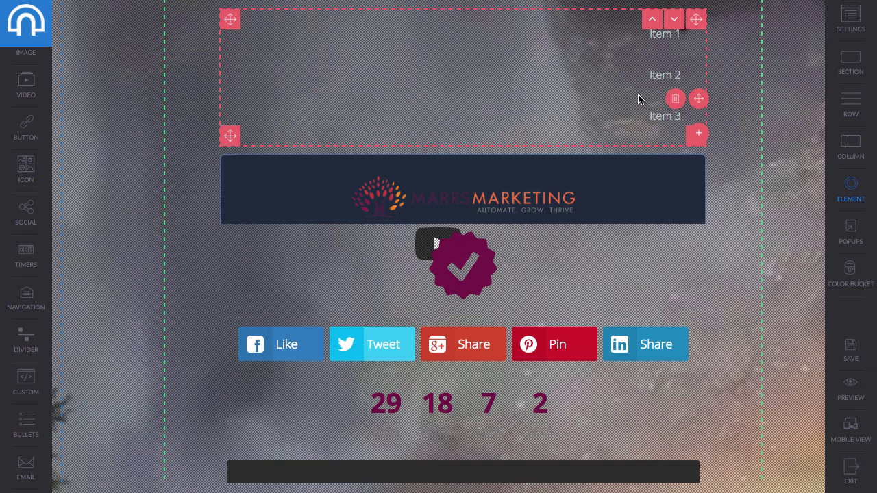
pyautogui.moveTo(640, 102)
pyautogui.click(672, 102)
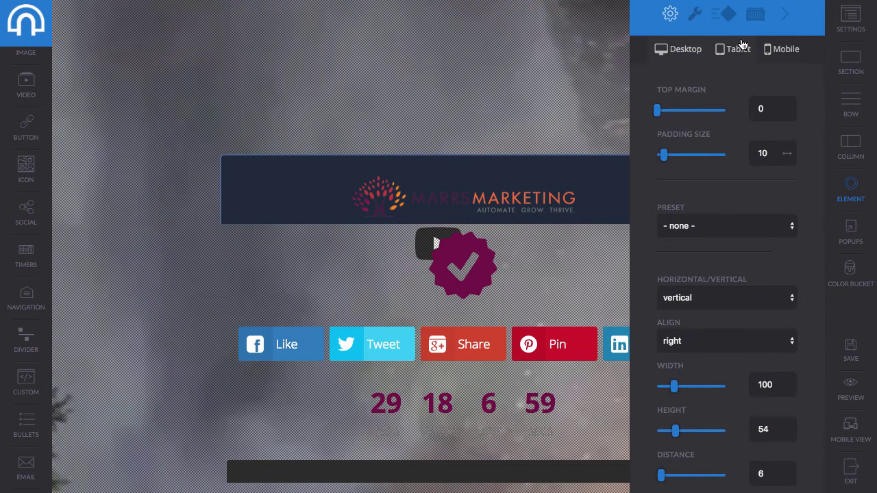
pyautogui.moveTo(496, 92)
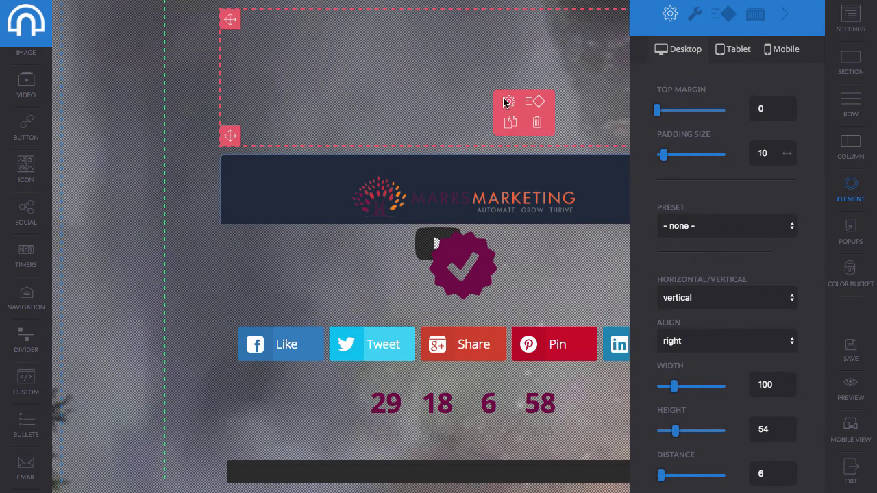
pyautogui.click(539, 118)
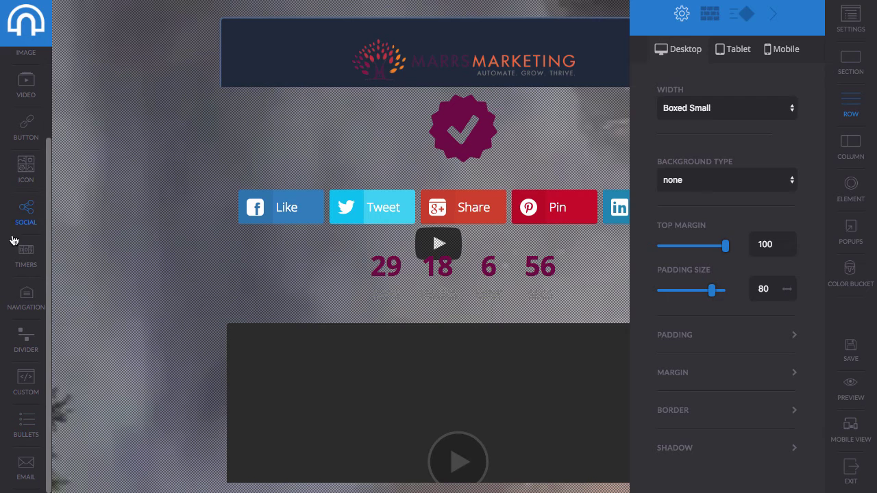
# Step: Place a divider beneath the check badge and set its line type to dashed
pyautogui.moveTo(26, 337); pyautogui.dragTo(332, 234)
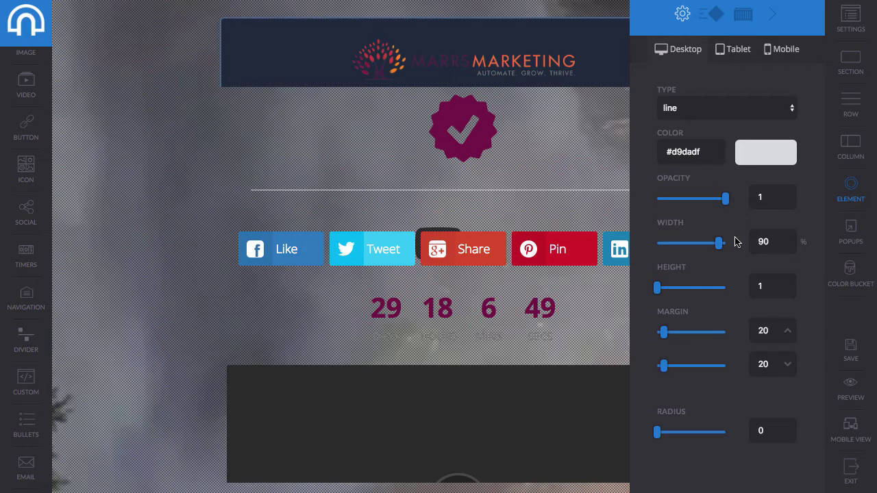
pyautogui.click(717, 109)
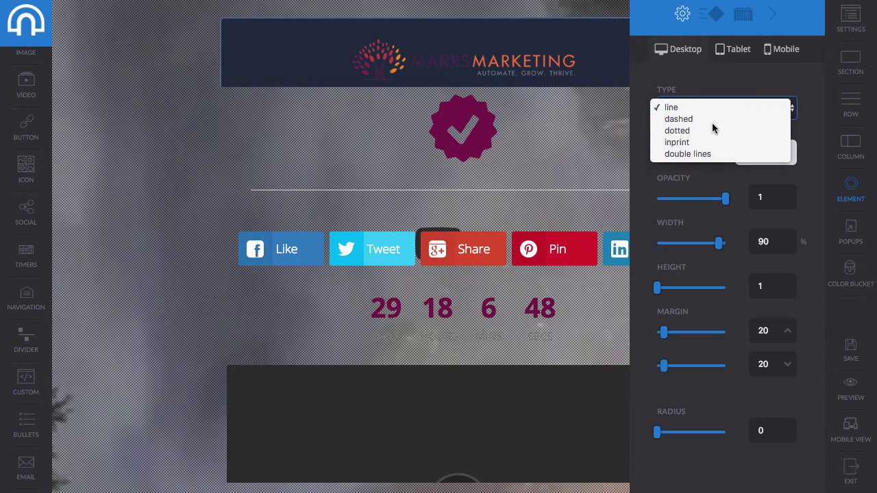
pyautogui.click(497, 202)
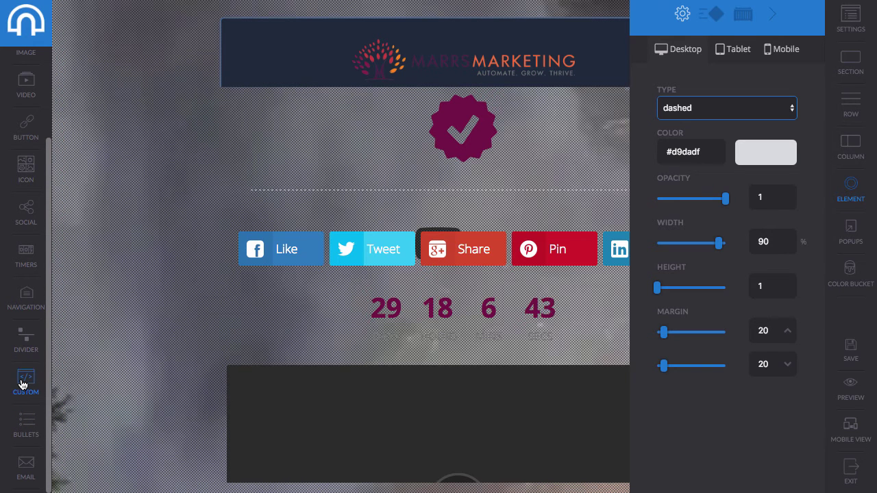
# Step: Add a bullet list with text-sized airplane icons as bullets above the social buttons
pyautogui.moveTo(23, 426); pyautogui.dragTo(336, 316)
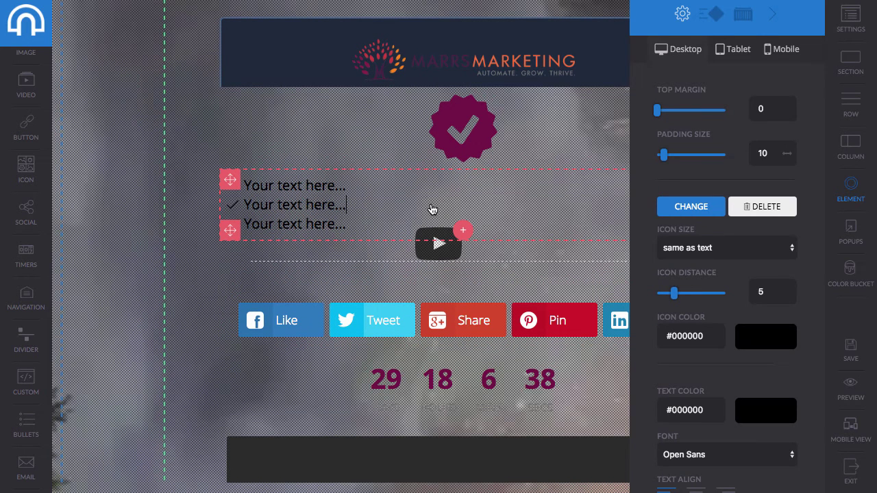
pyautogui.moveTo(441, 209)
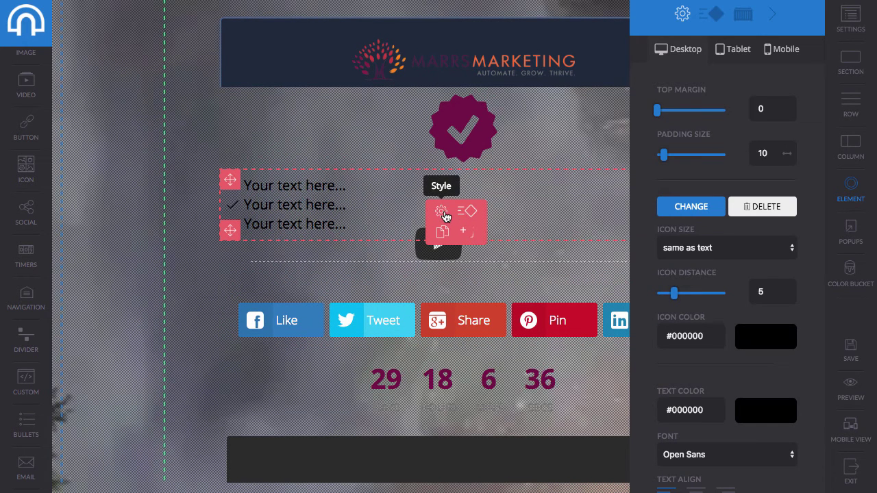
pyautogui.click(721, 248)
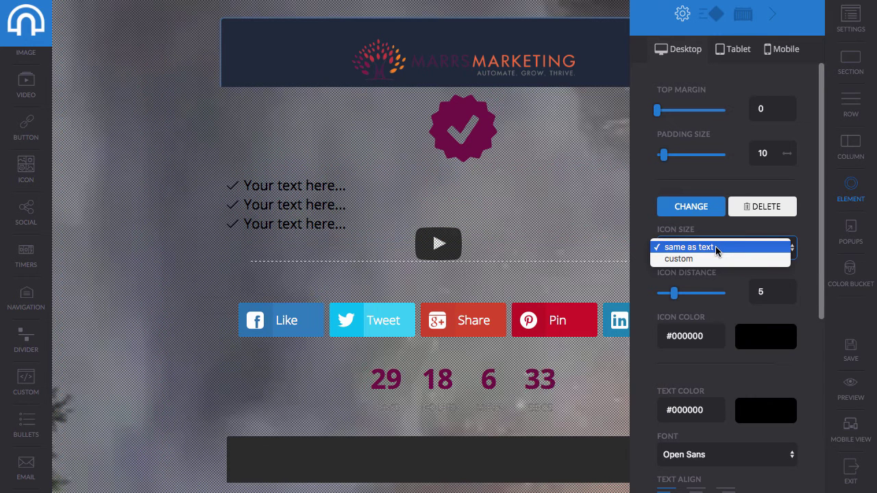
pyautogui.click(712, 307)
pyautogui.click(691, 208)
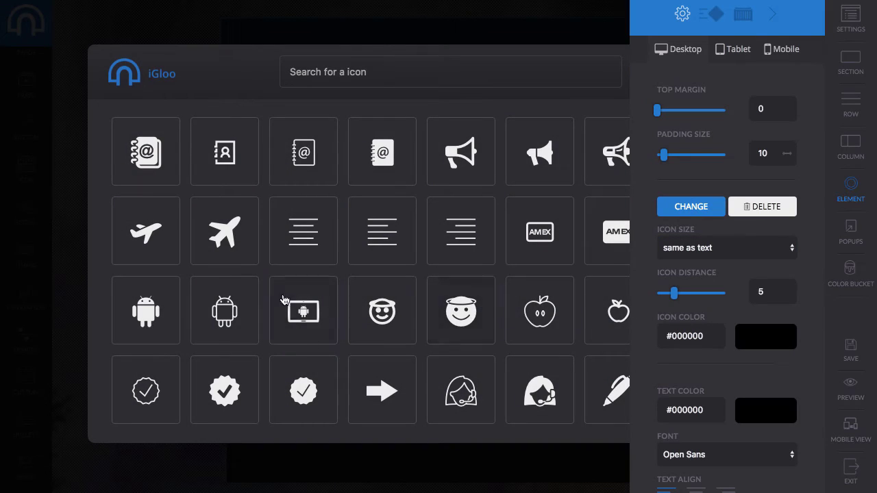
pyautogui.click(243, 240)
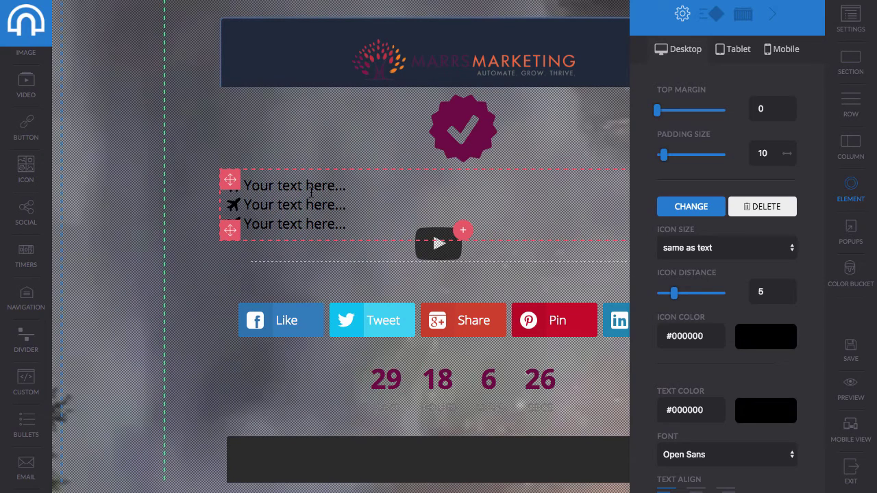